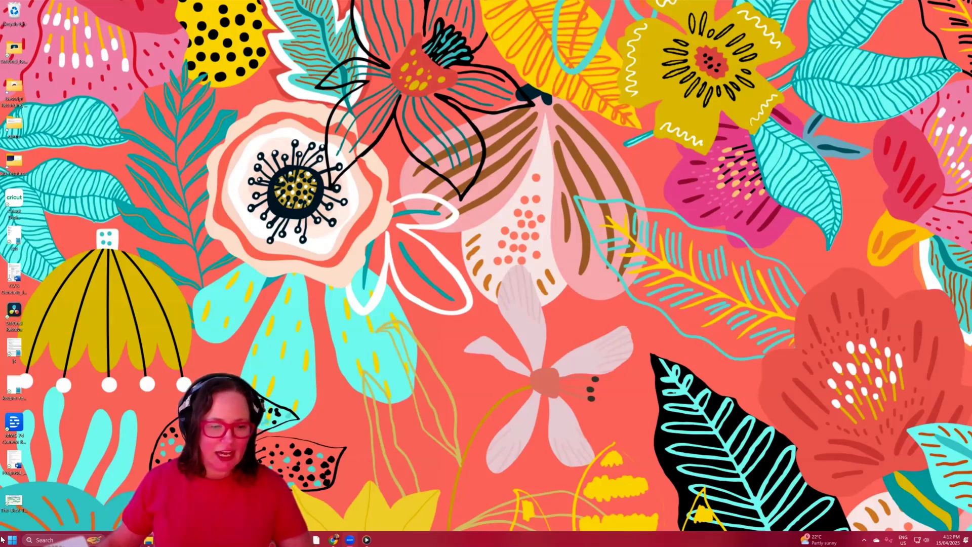
Step: Open Descript and create a new project from the home page
key(super)
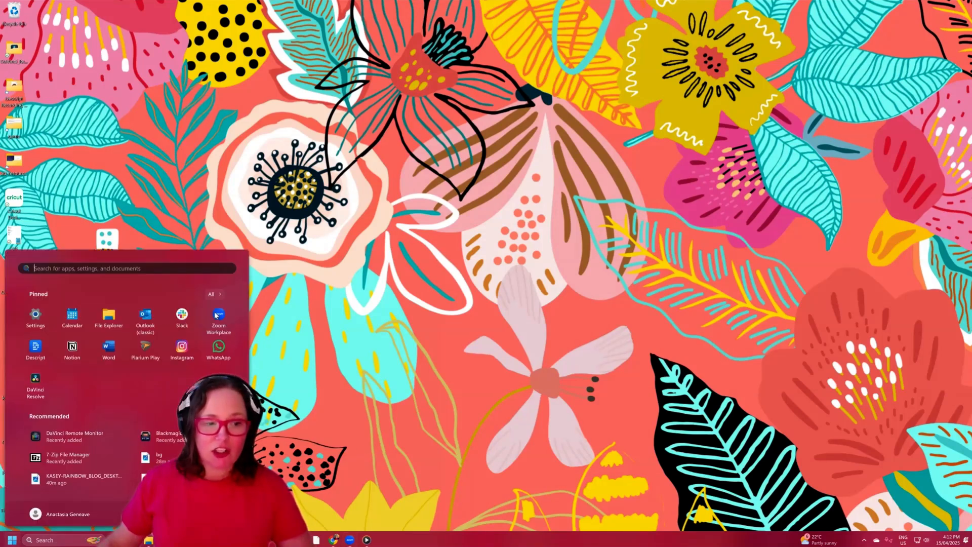
click(36, 347)
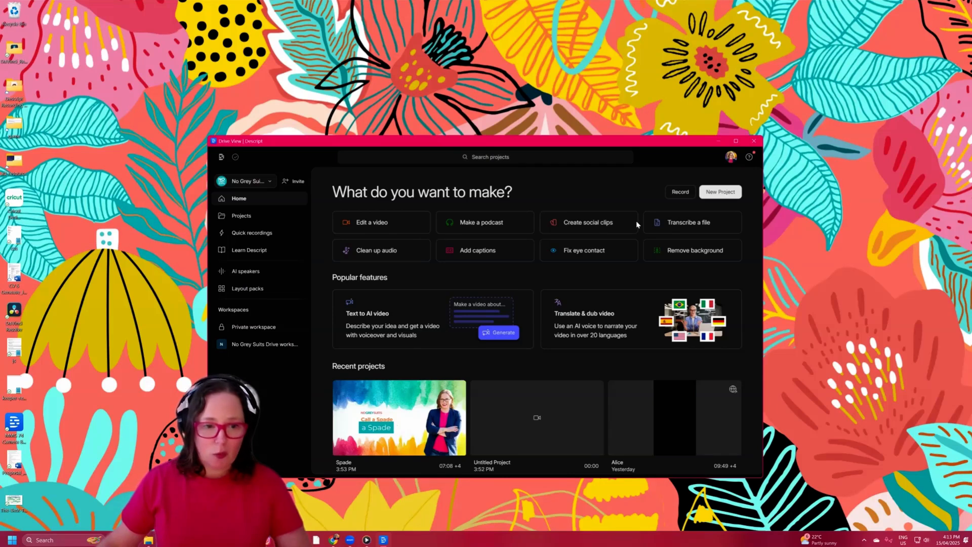
click(721, 193)
click(715, 206)
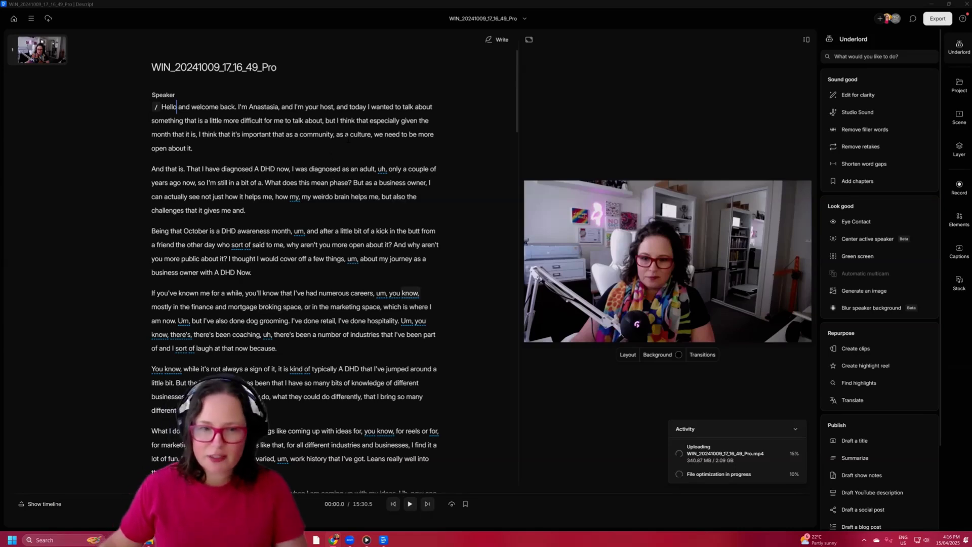
Step: Look through the transcript of the uploaded recording and jump to several points in its text
scroll(337, 243, down, 5)
scroll(336, 243, down, 5)
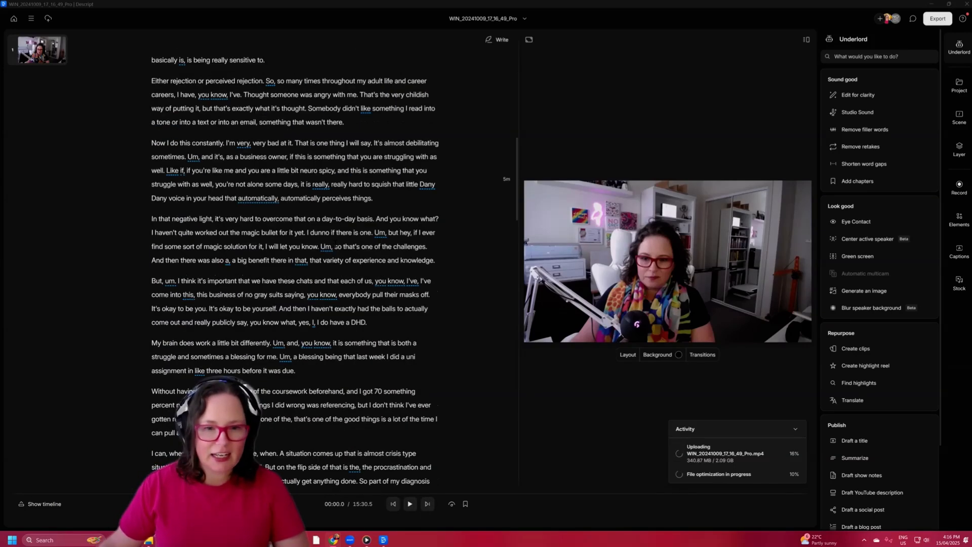
scroll(336, 247, down, 10)
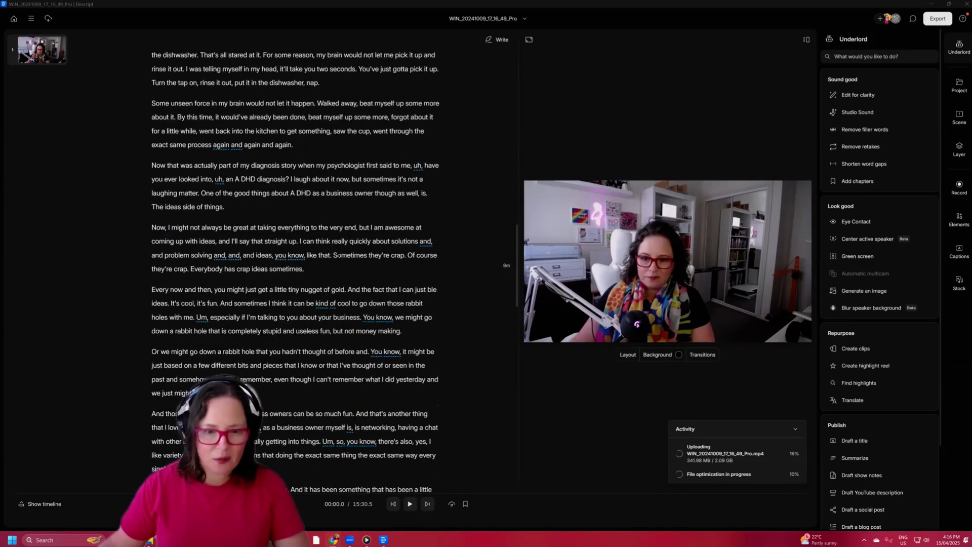
scroll(348, 278, up, 8)
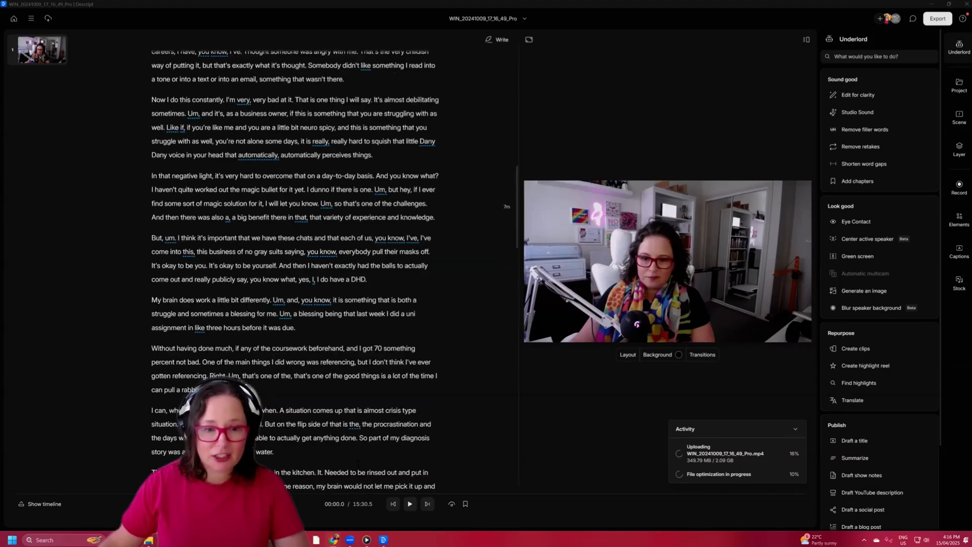
drag(225, 155, 358, 469)
scroll(404, 387, up, 6)
click(403, 387)
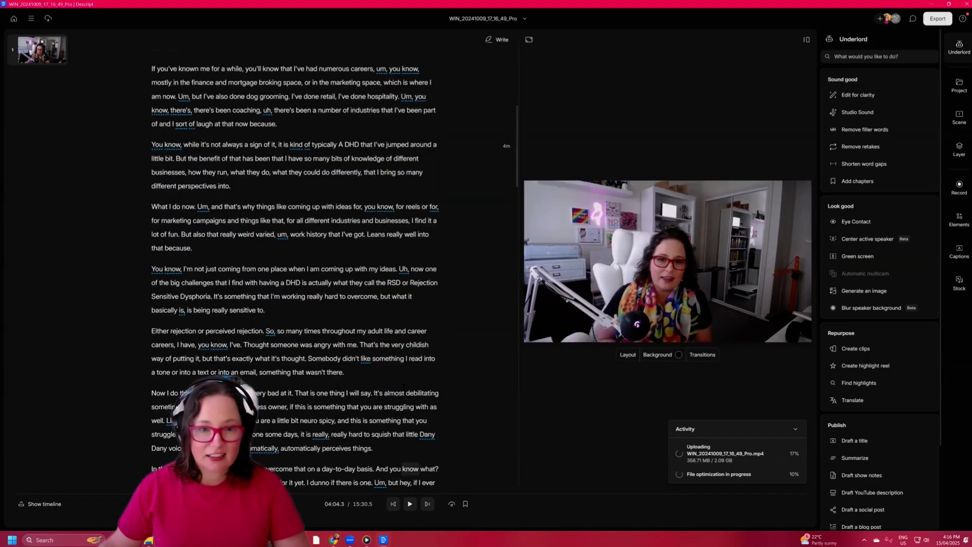
scroll(355, 253, up, 5)
click(303, 121)
click(289, 274)
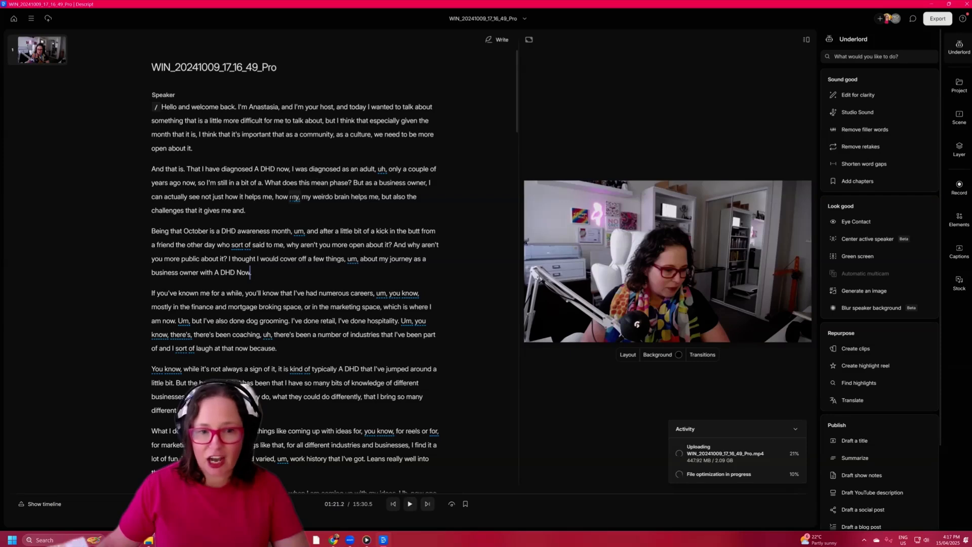
click(306, 293)
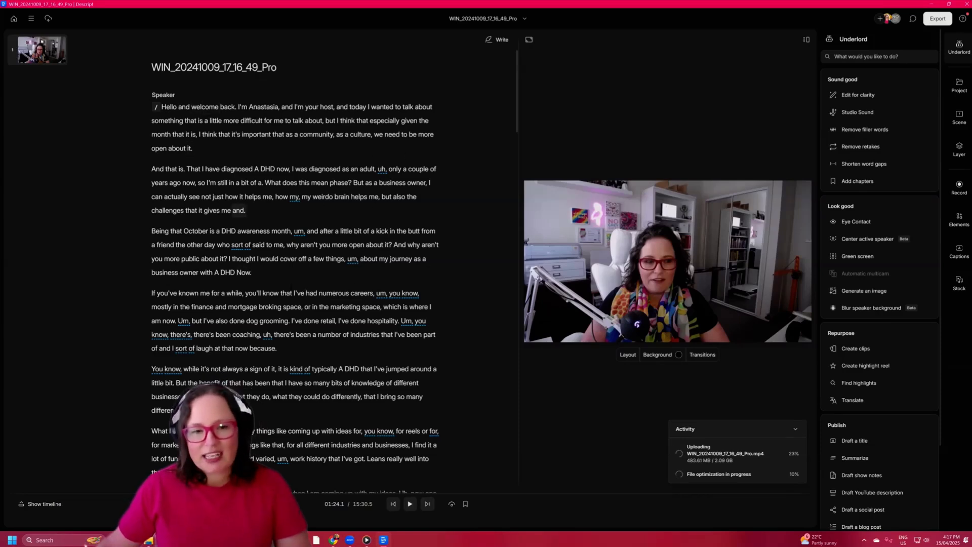
Step: Run Remove filler words on the transcript and look over the highlighted filler words
click(865, 130)
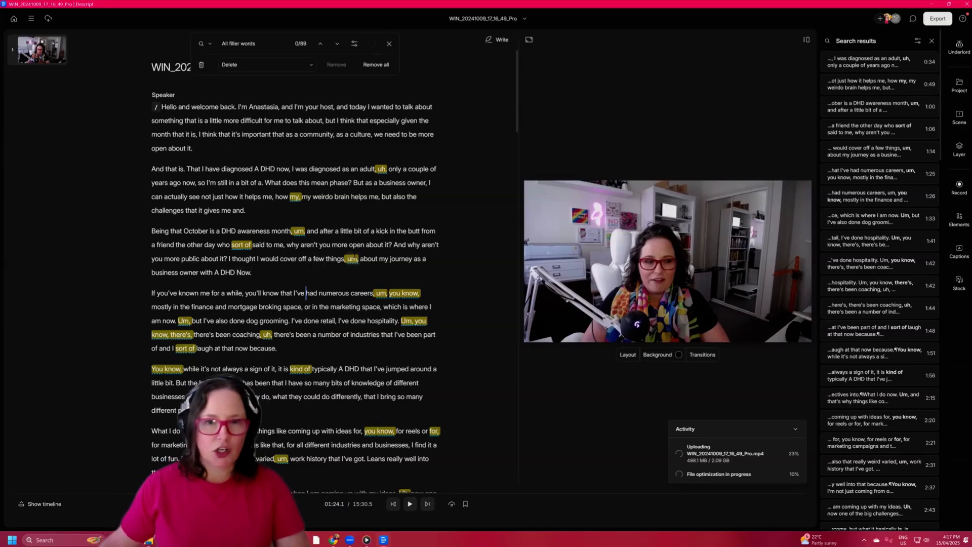
click(375, 245)
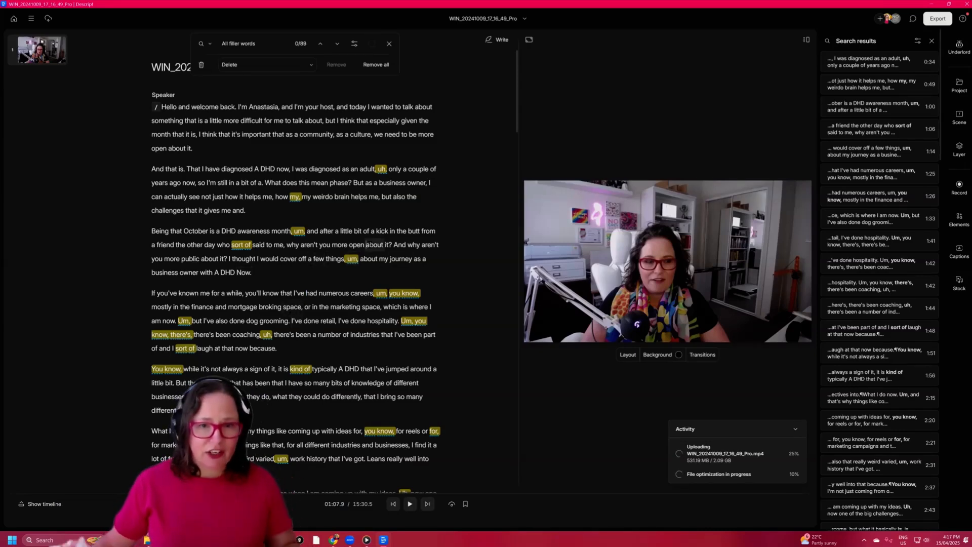
scroll(378, 250, down, 1)
scroll(374, 258, up, 1)
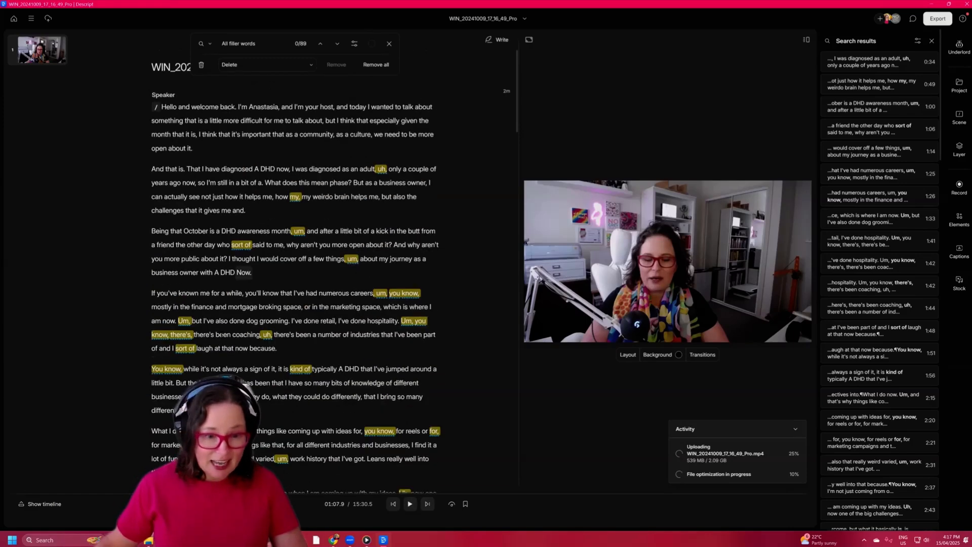
scroll(294, 334, down, 1)
scroll(388, 237, down, 1)
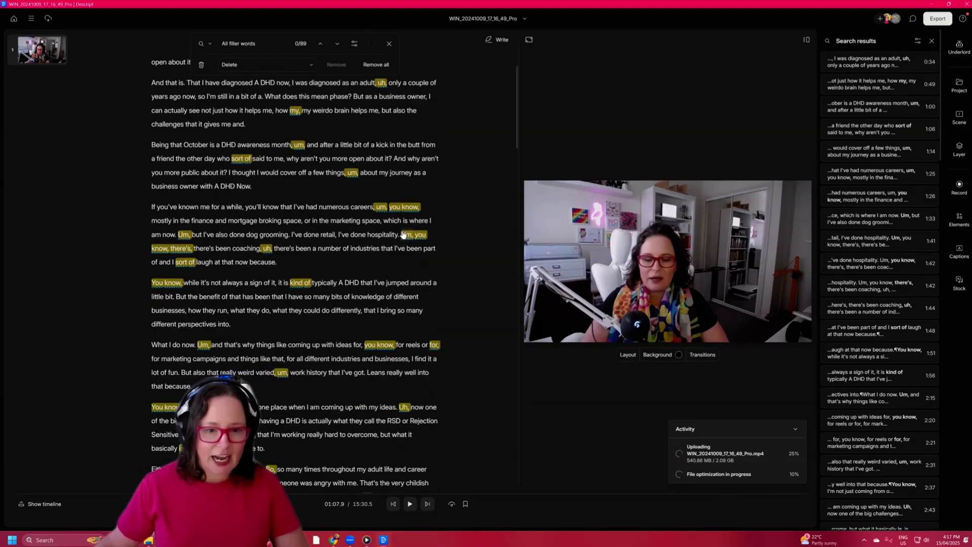
Step: Ignore the filler passage "Um, you know, there's," after "I've done hospitality" in the transcript
click(416, 236)
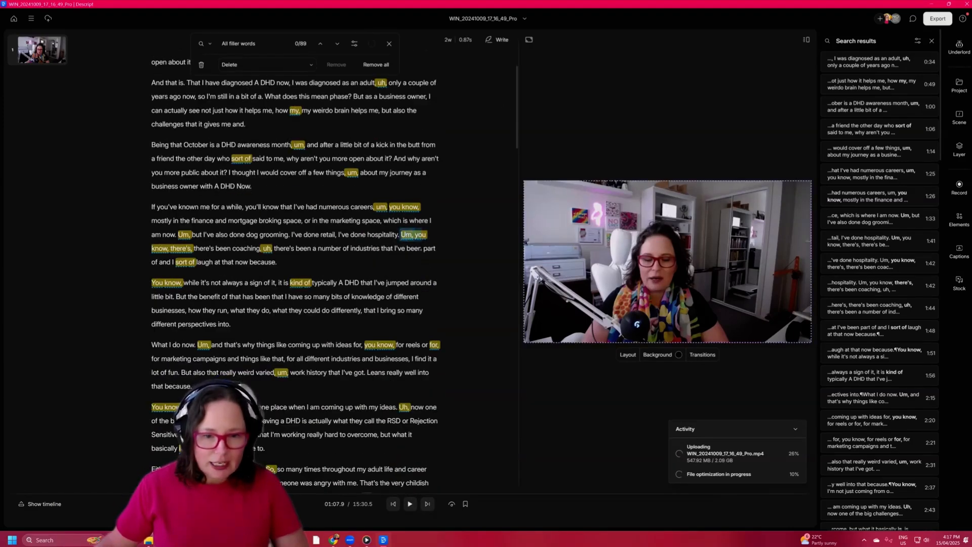
shift+click(193, 249)
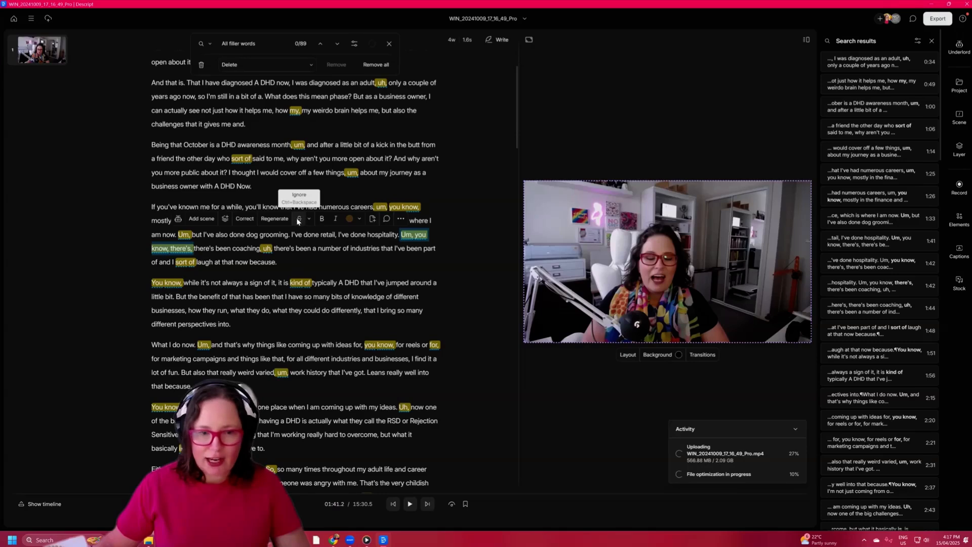
click(299, 219)
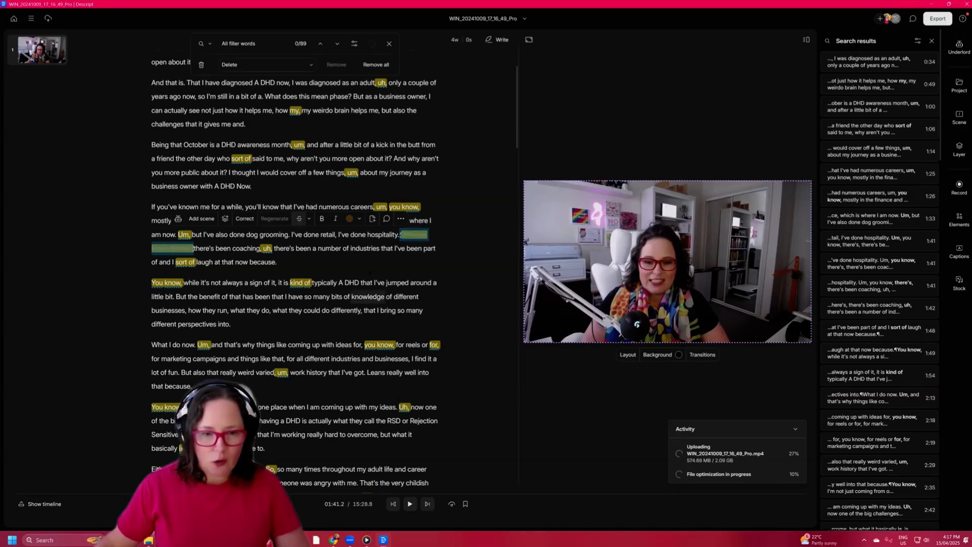
click(351, 234)
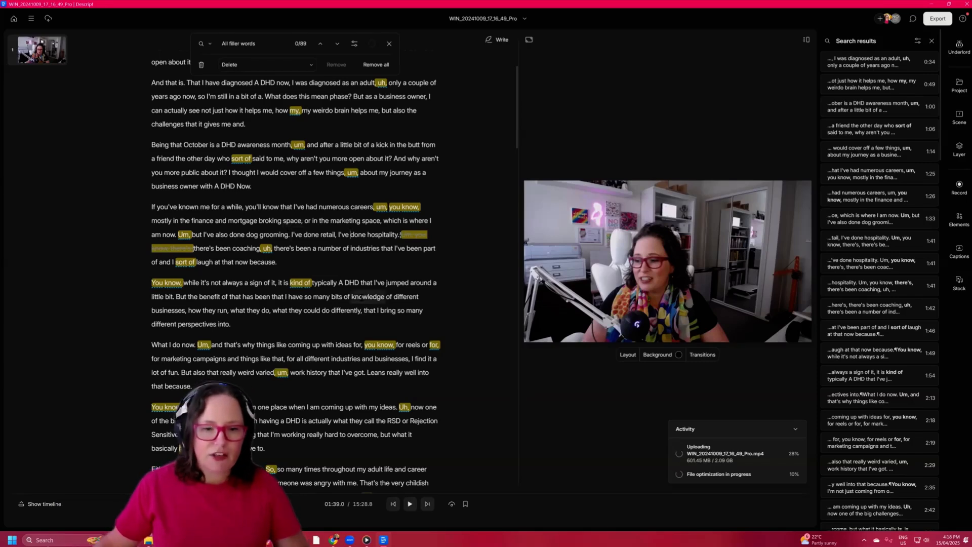
Step: Strike out the filler phrase "You know," that opens the paragraph "while it's not always a sign of it"
scroll(354, 333, down, 2)
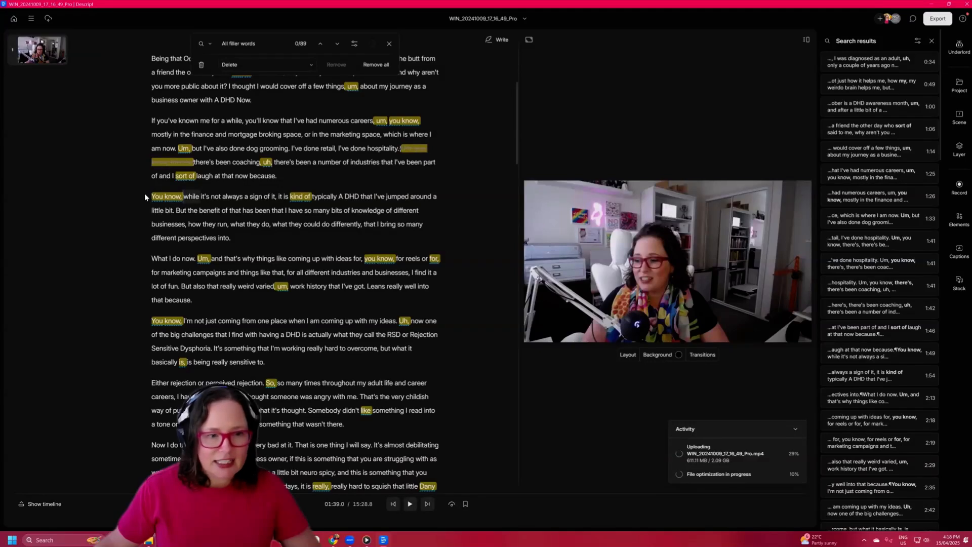
drag(145, 196, 182, 196)
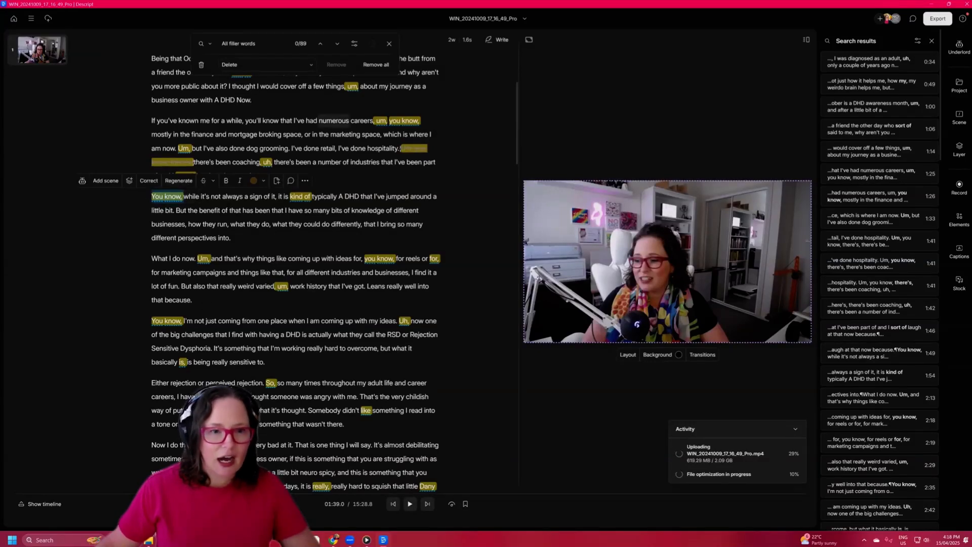
key(BackSpace)
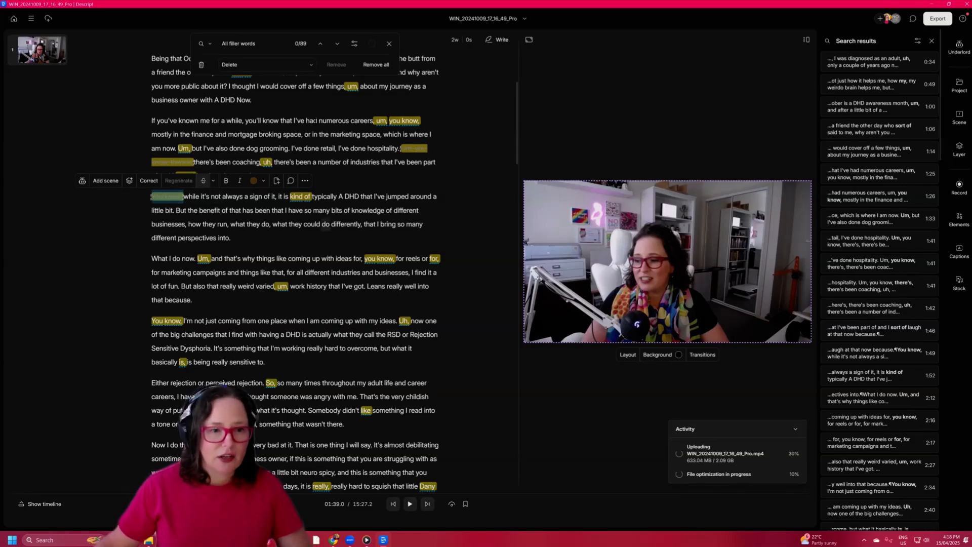
Step: Play back the section starting at "retail" to check the cut before "there's been coaching"
click(356, 148)
click(322, 149)
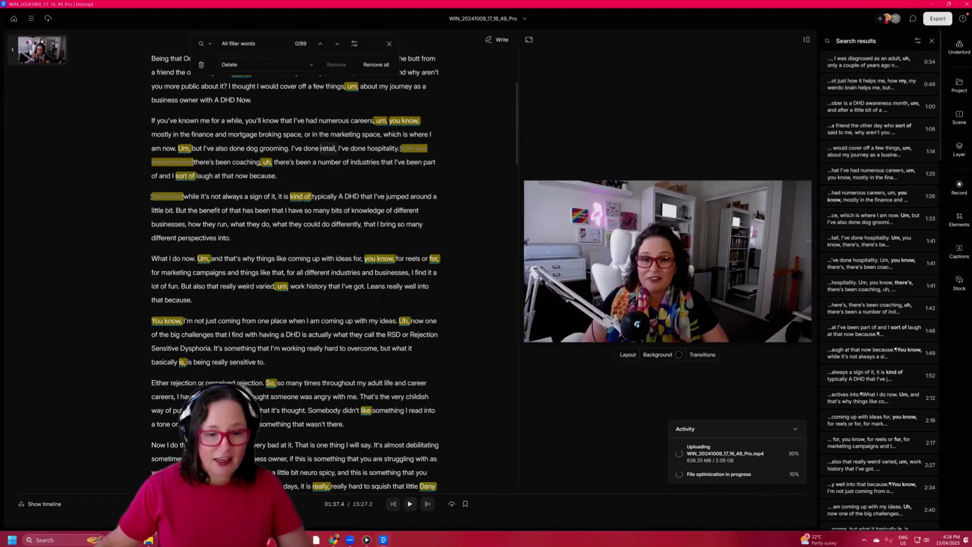
click(410, 504)
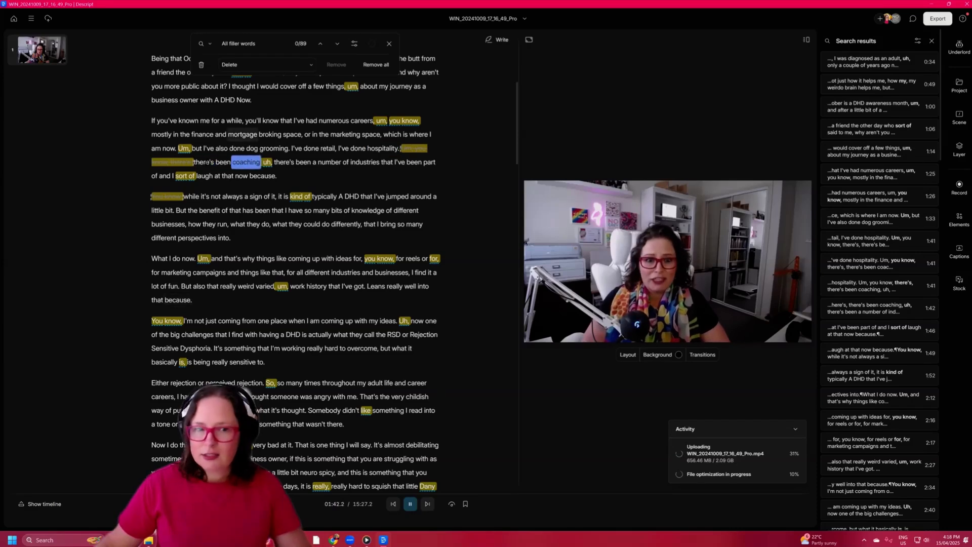
key(space)
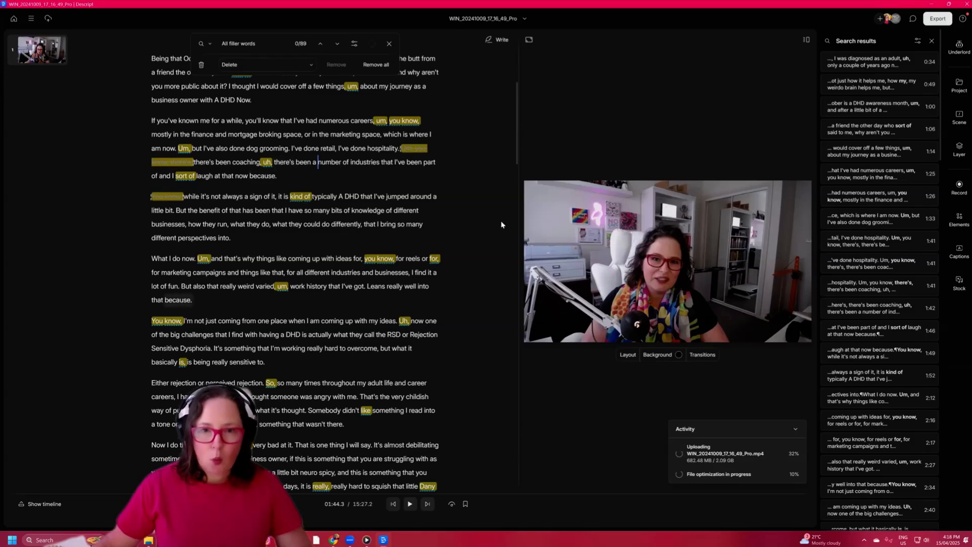
Step: Remove all detected filler words with the Remove from transcript option, close the search and look over the cleaned transcript
click(311, 65)
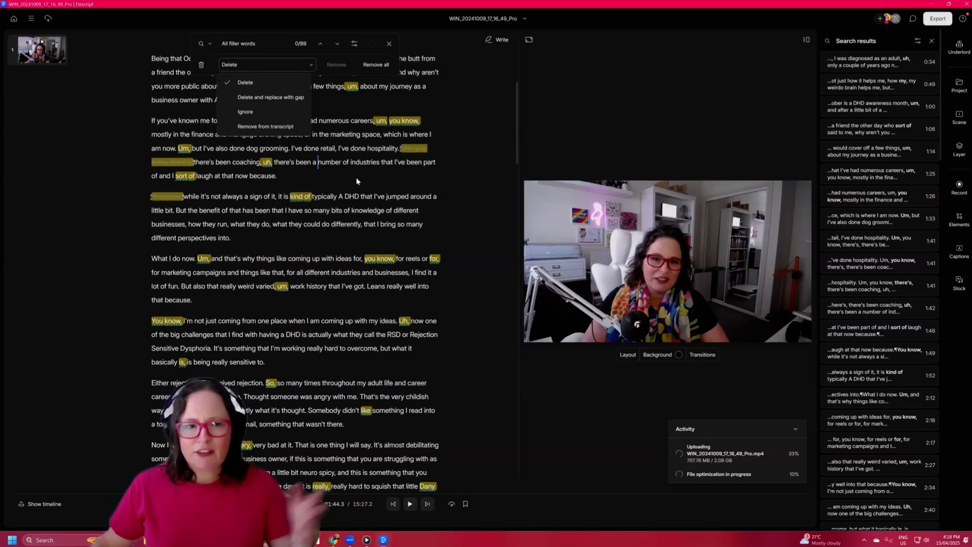
click(278, 127)
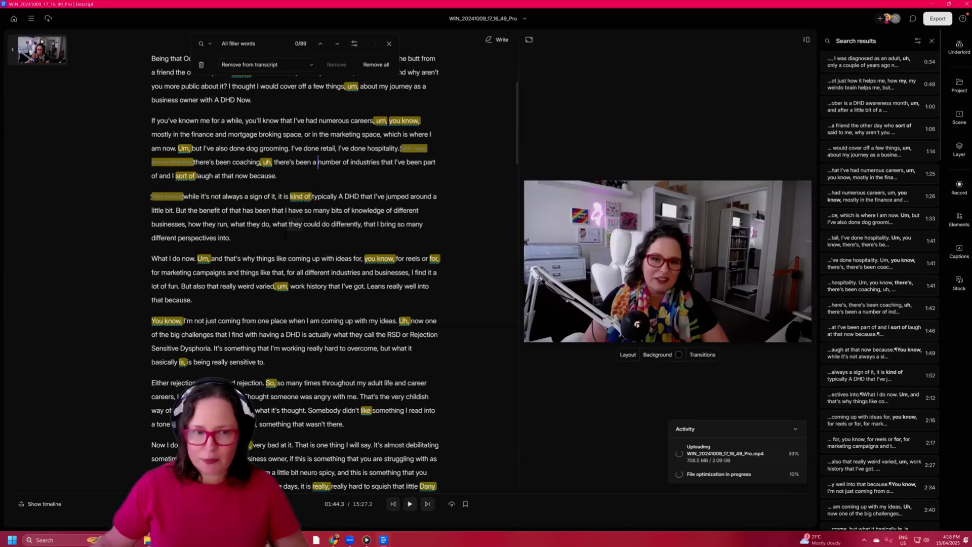
click(379, 65)
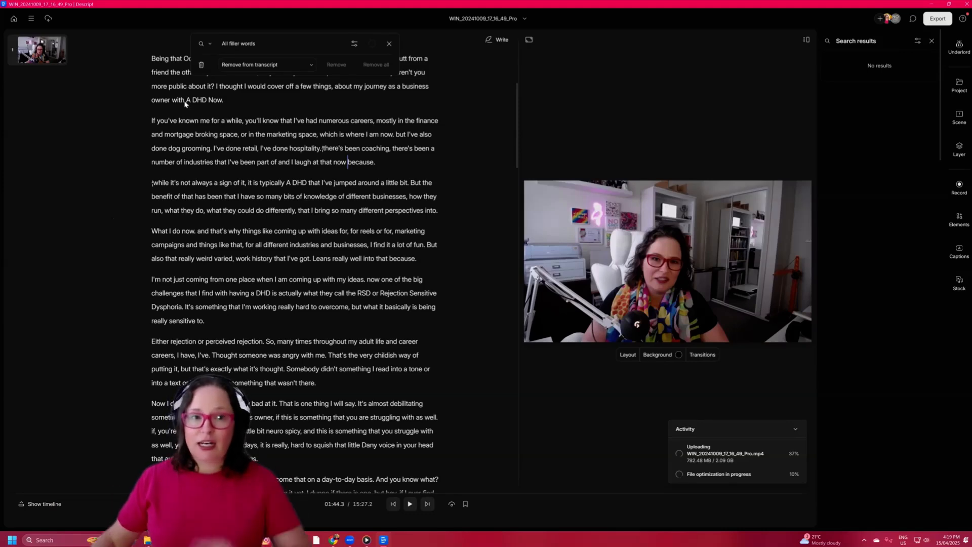
click(389, 44)
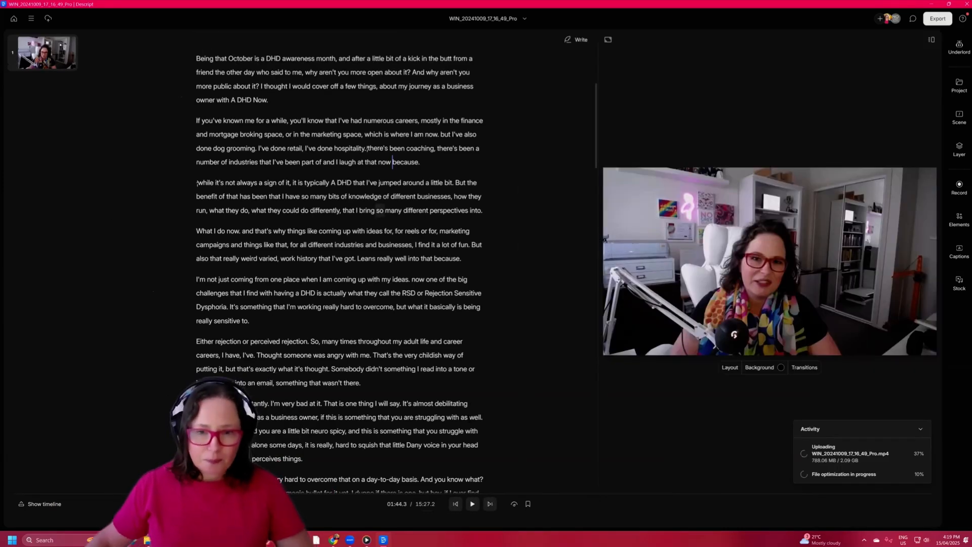
scroll(375, 256, up, 3)
scroll(360, 337, down, 11)
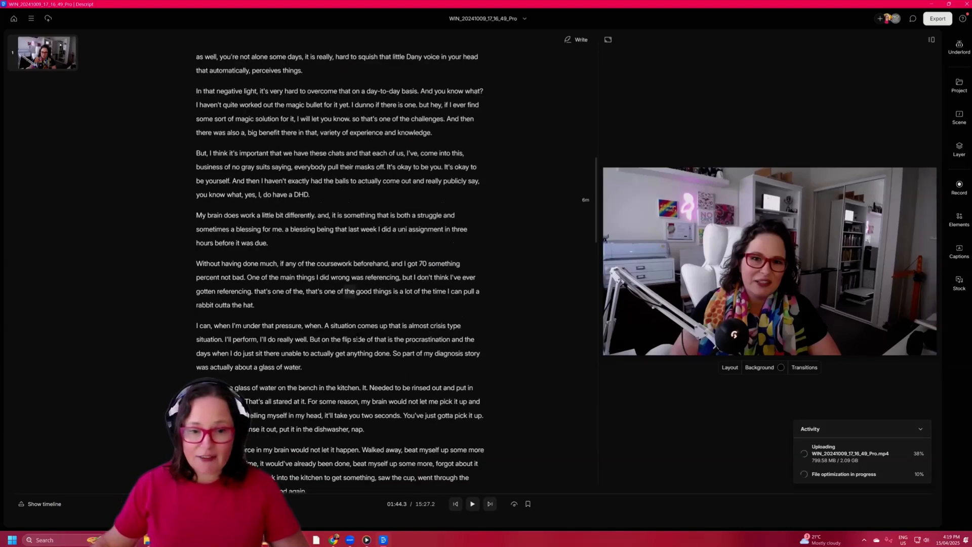
scroll(358, 339, down, 7)
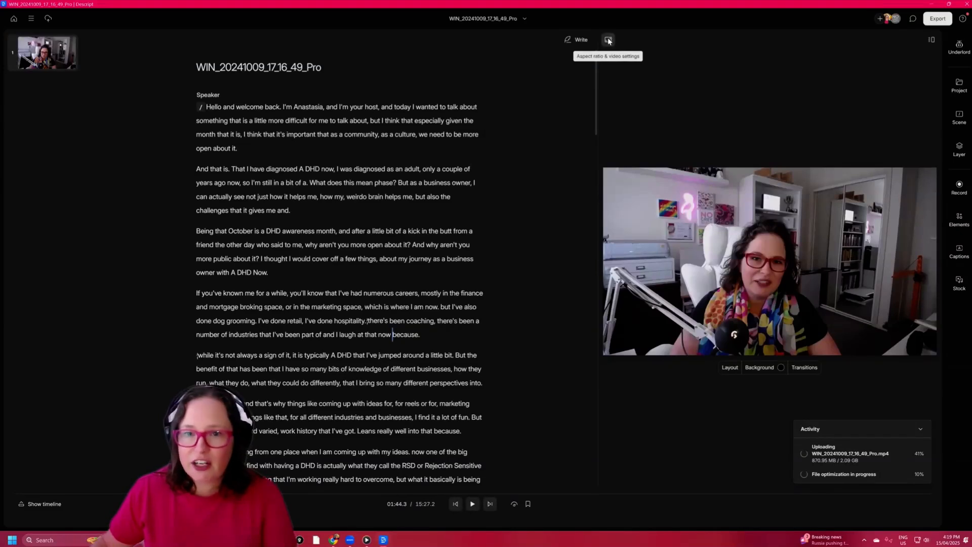
Step: Change the aspect ratio to Portrait 9:16 and position the video layer to fill the scene editor
click(608, 40)
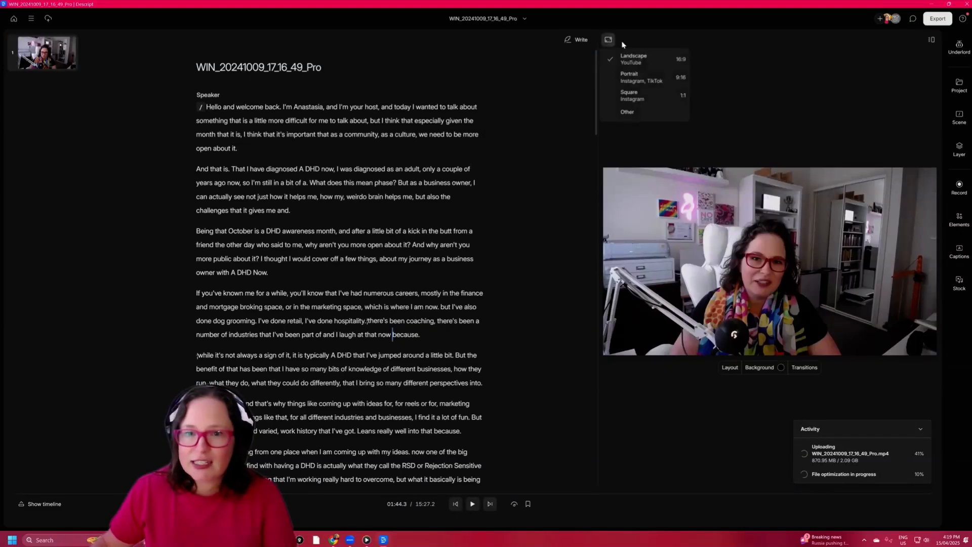
click(657, 80)
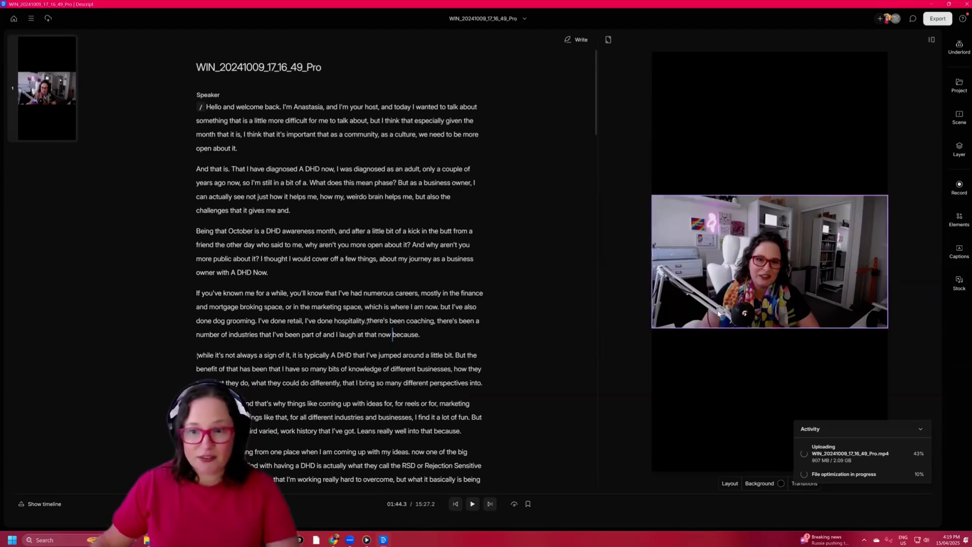
click(822, 259)
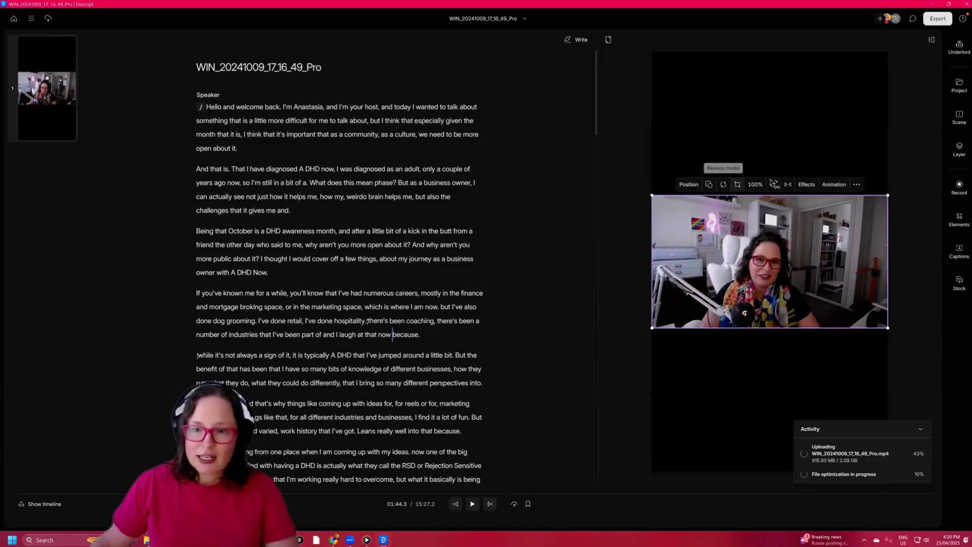
click(688, 185)
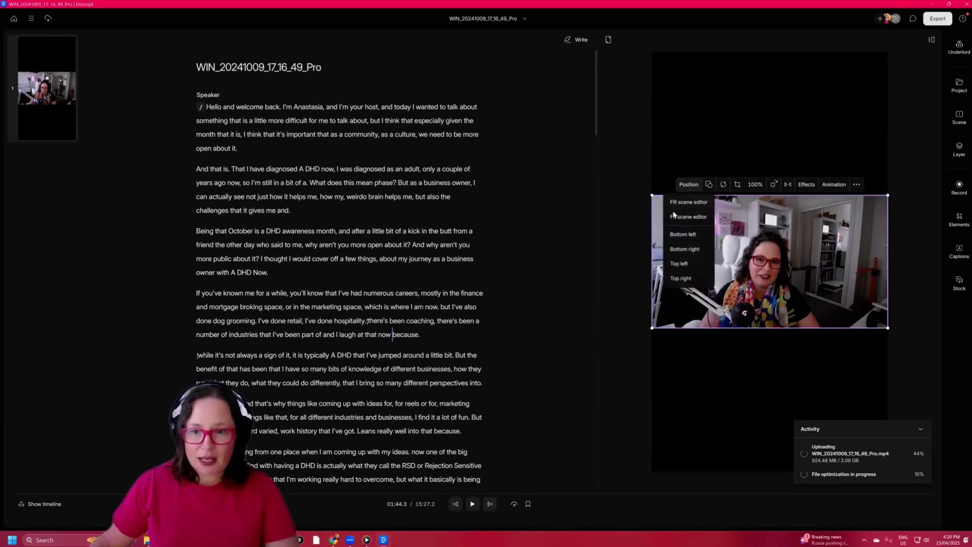
click(683, 203)
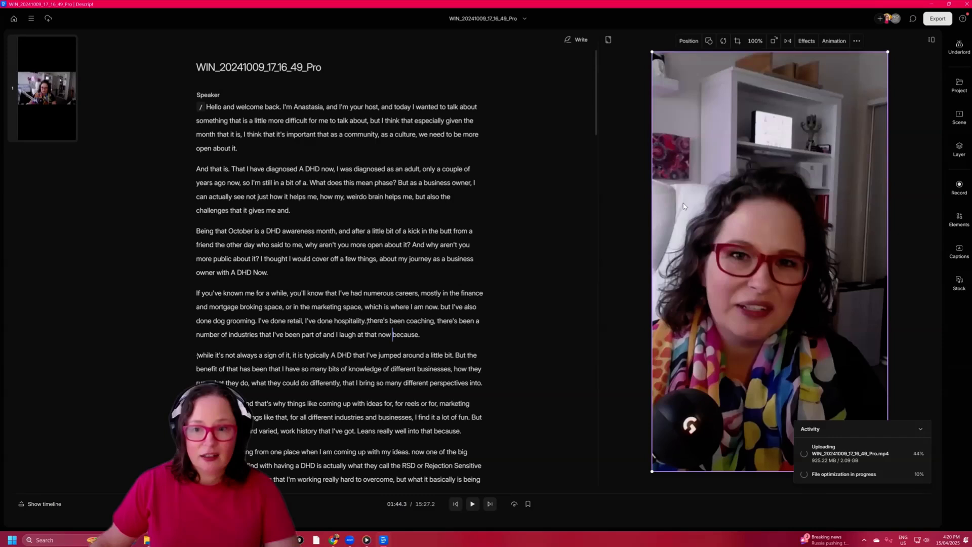
Step: Shift the footage slightly to the right inside its portrait crop and finish cropping
double_click(770, 223)
drag(745, 240, 764, 243)
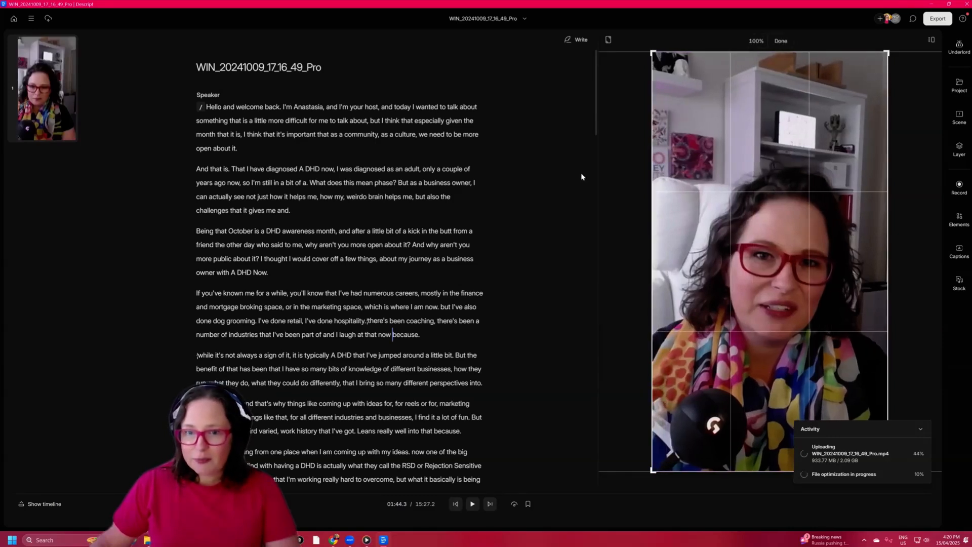
click(780, 40)
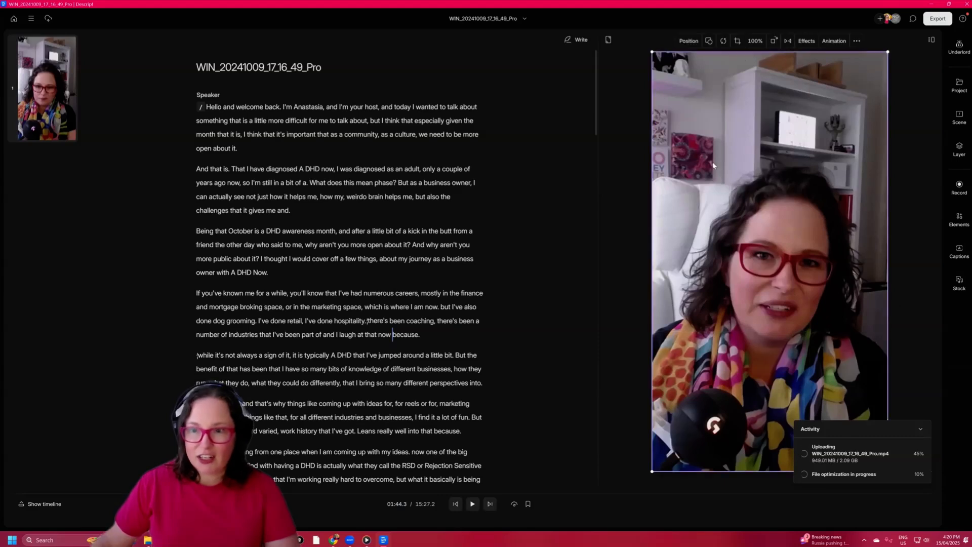
Step: Add Karaoke classic captions to all scenes
click(959, 251)
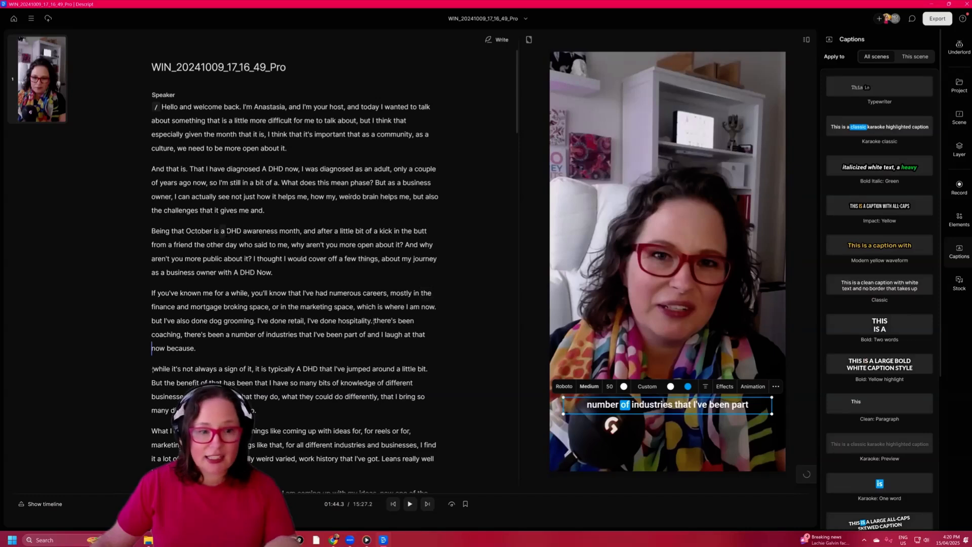
Step: Correct "a DHD" to "ADHD" in the phrase "October is a DHD awareness month"
click(222, 231)
click(241, 231)
drag(243, 232, 223, 232)
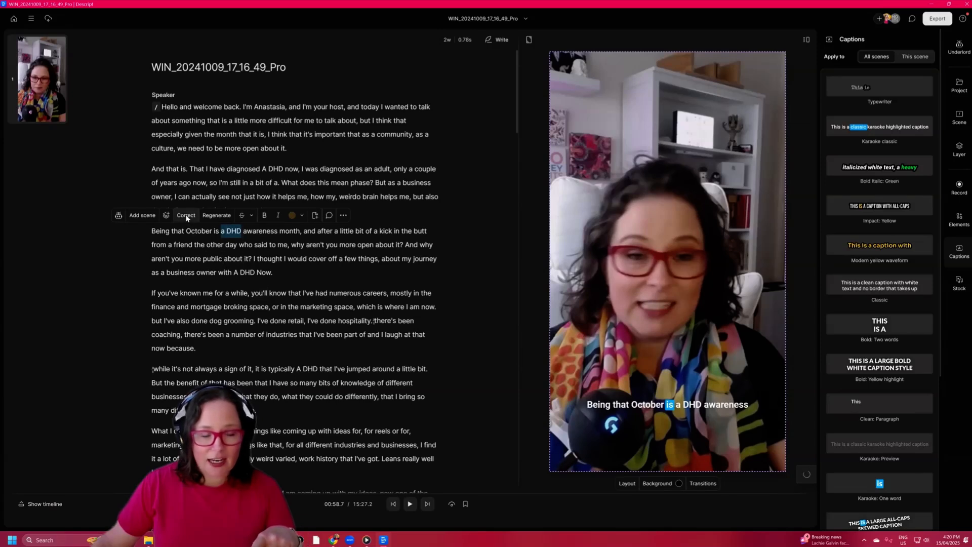
Step: Starting from "A DHD" after "business owner with", review the matches and correct every occurrence in the transcript to "ADHD"
drag(256, 273, 234, 273)
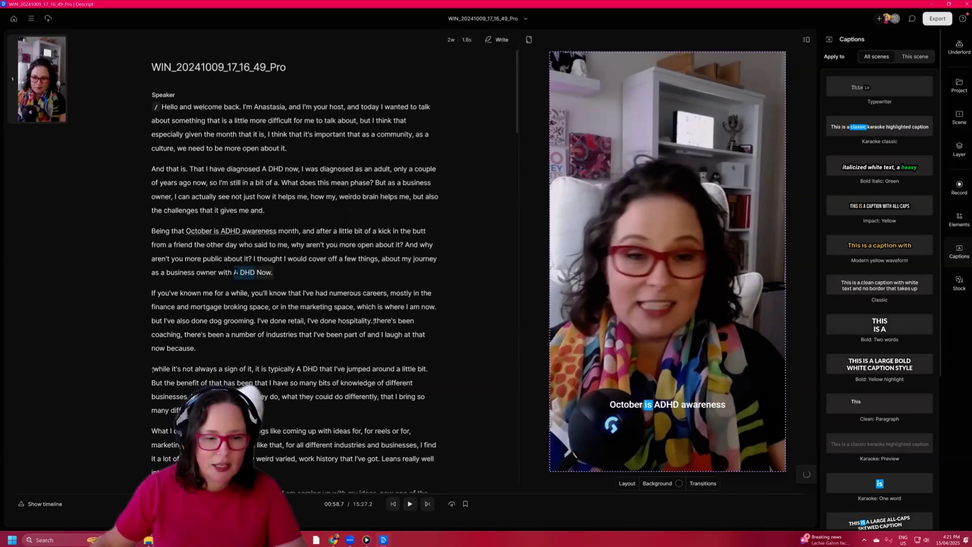
click(199, 258)
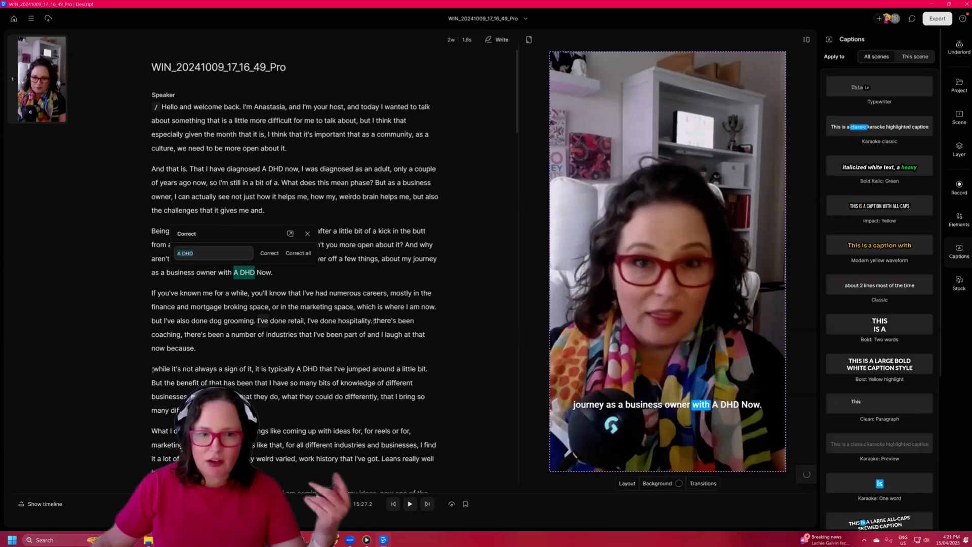
click(182, 254)
key(BackSpace)
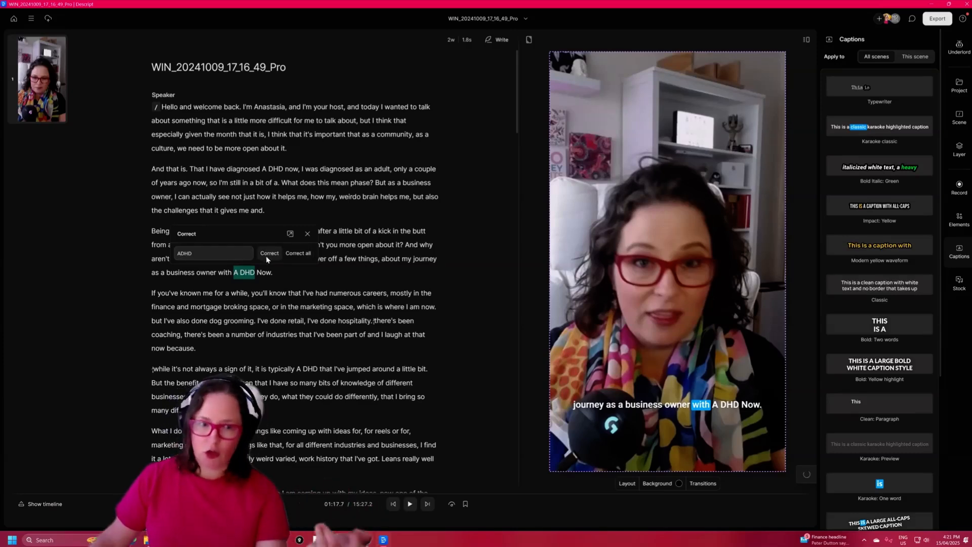
click(302, 254)
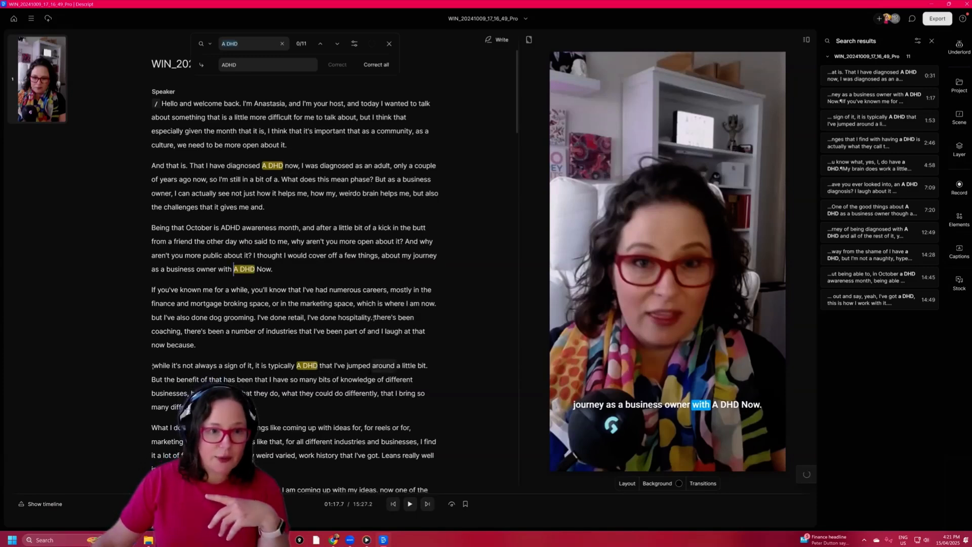
scroll(293, 273, down, 3)
scroll(374, 192, down, 15)
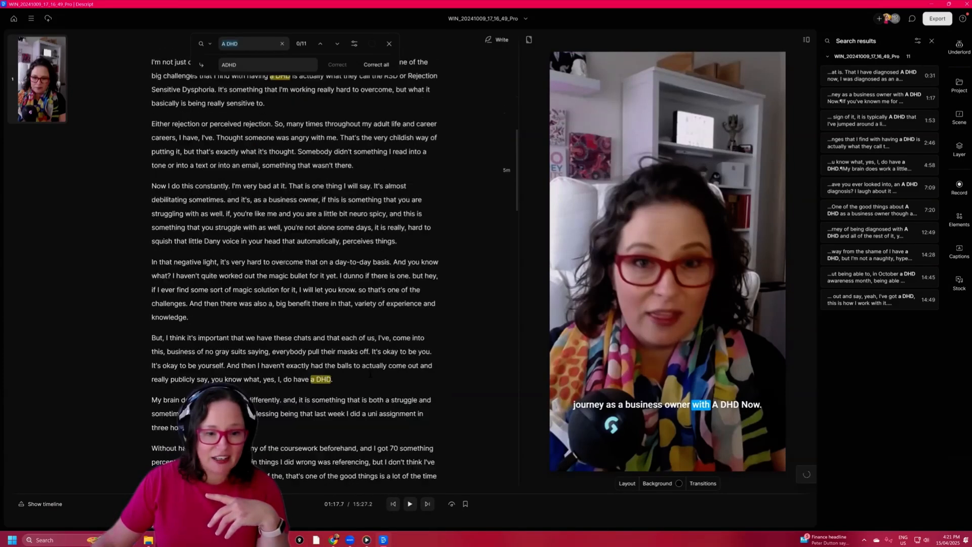
scroll(366, 379, down, 5)
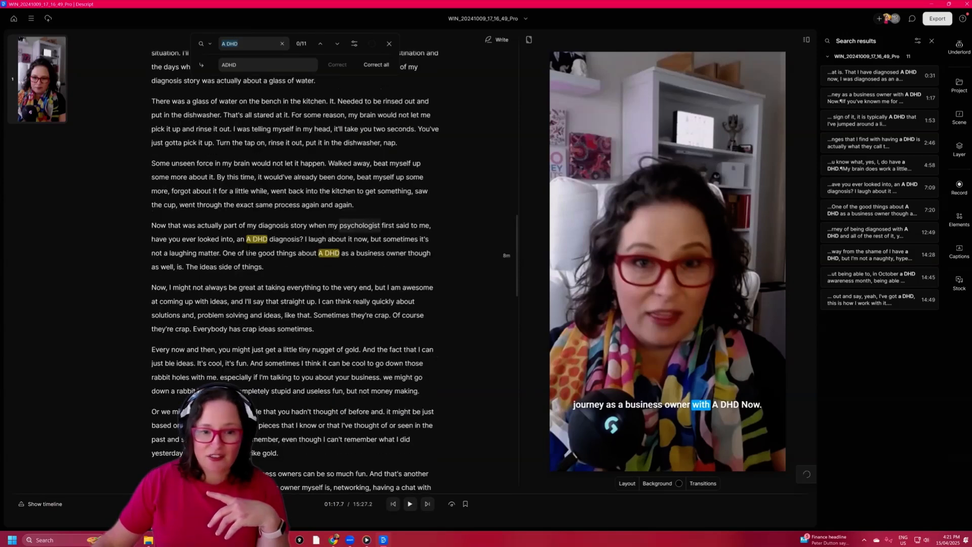
scroll(294, 263, up, 10)
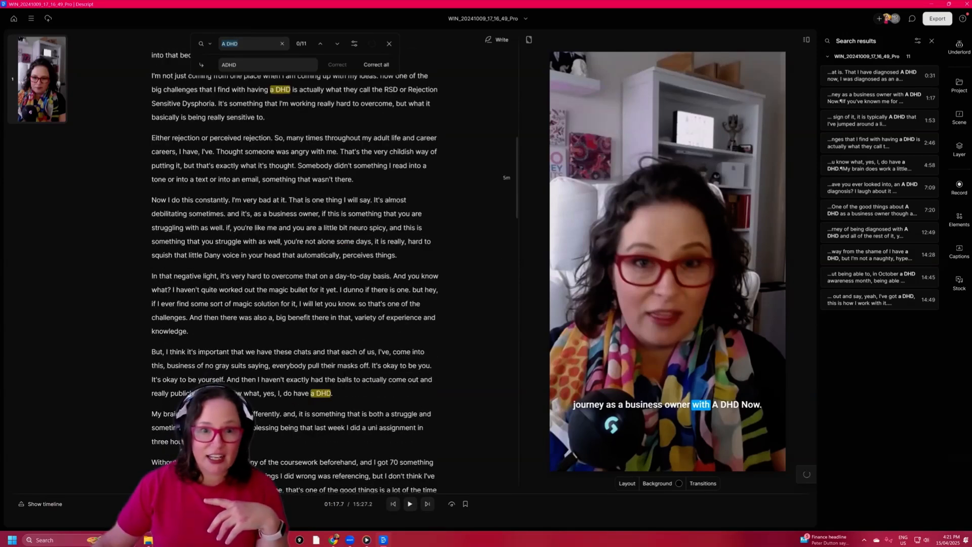
scroll(405, 104, up, 8)
click(387, 65)
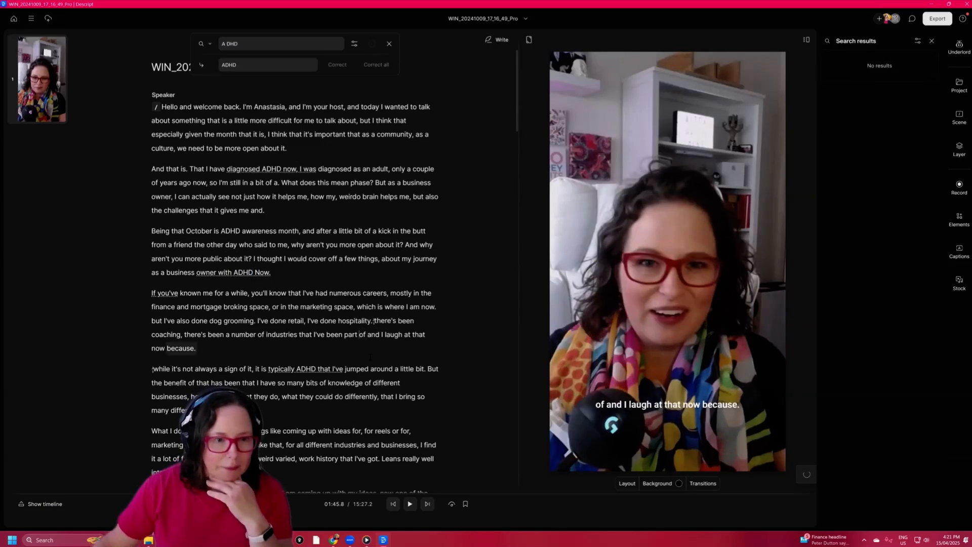
Step: Give the captions a teal highlight, set their text size to 95 and move them up to about Y 1429
click(658, 404)
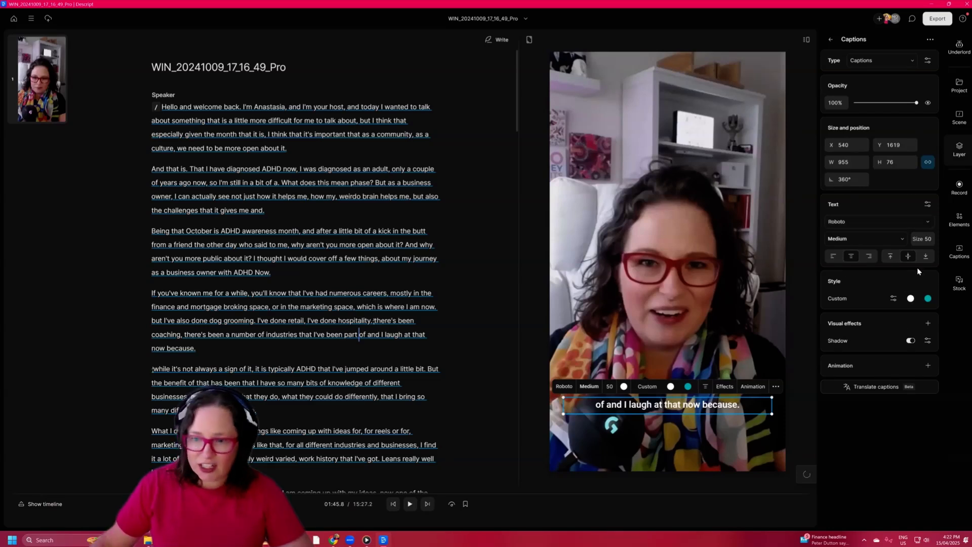
drag(924, 242, 956, 248)
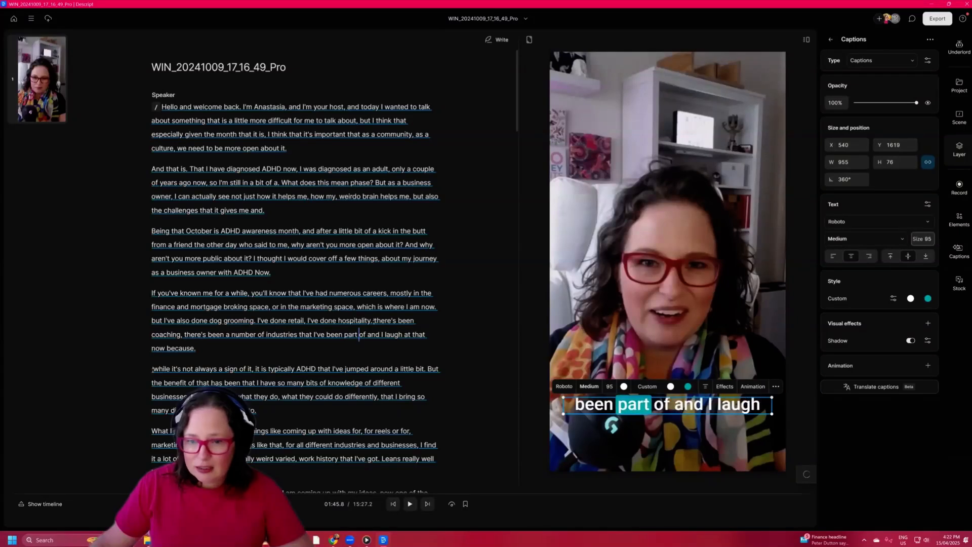
drag(685, 405, 687, 365)
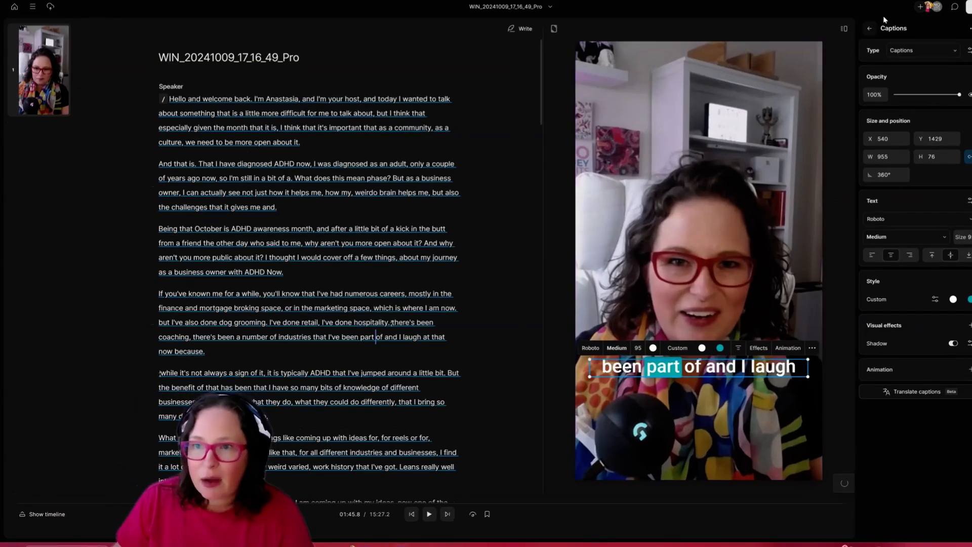
Step: Examine the visual effects available for the script's video layer, including Eye Contact, and close the list
click(870, 28)
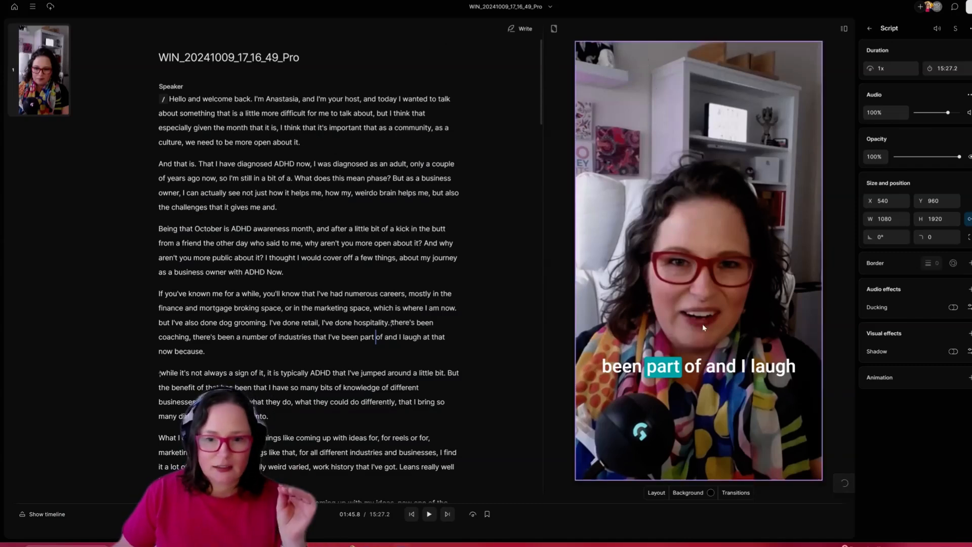
click(327, 243)
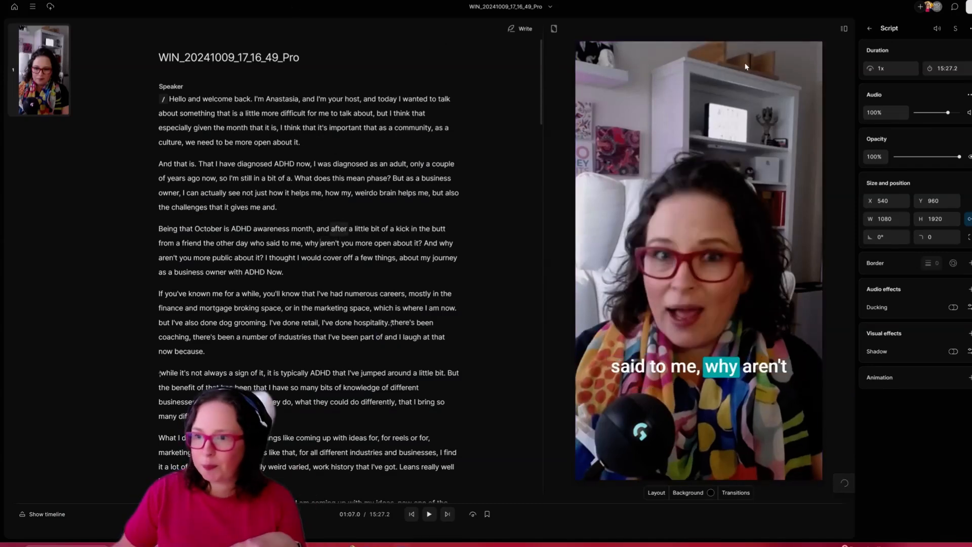
click(971, 31)
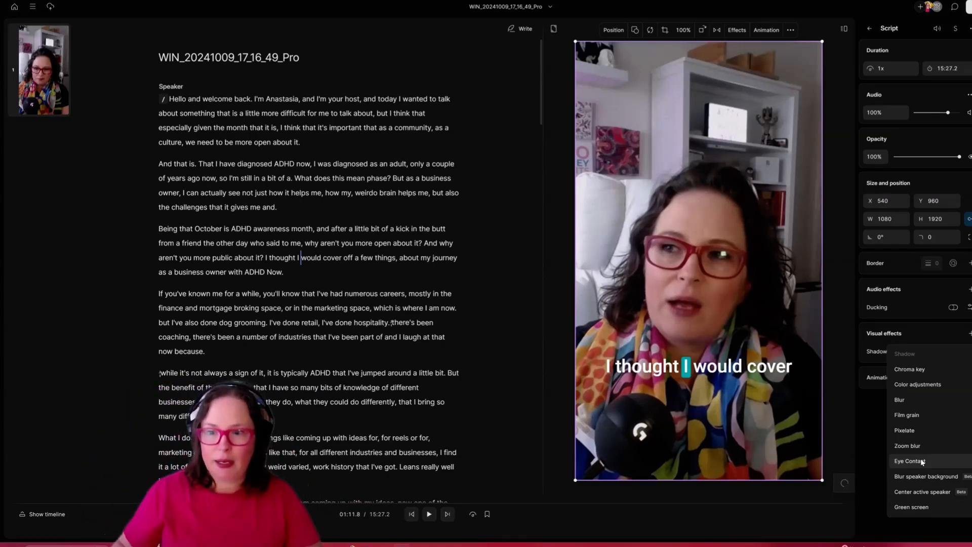
click(849, 421)
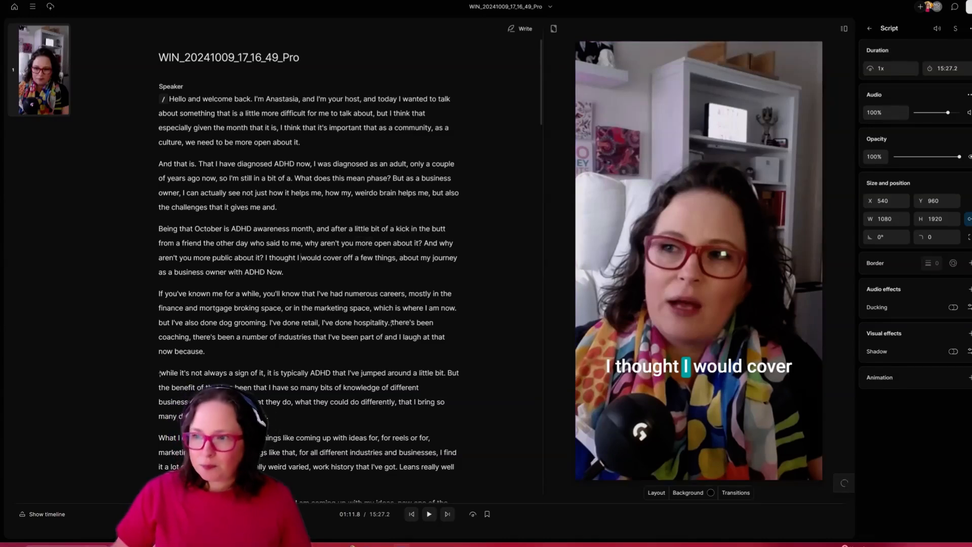
Step: Generate clips with Underlord's Create clips, with Layout switched off and the topic "snappy bits of insight"
click(971, 30)
scroll(309, 253, down, 5)
scroll(365, 312, down, 10)
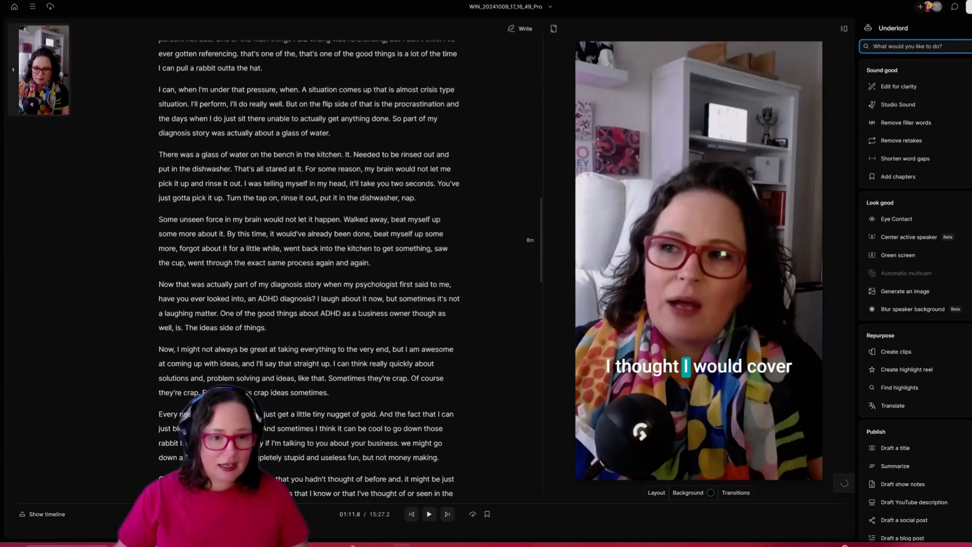
scroll(344, 326, down, 15)
scroll(361, 328, up, 20)
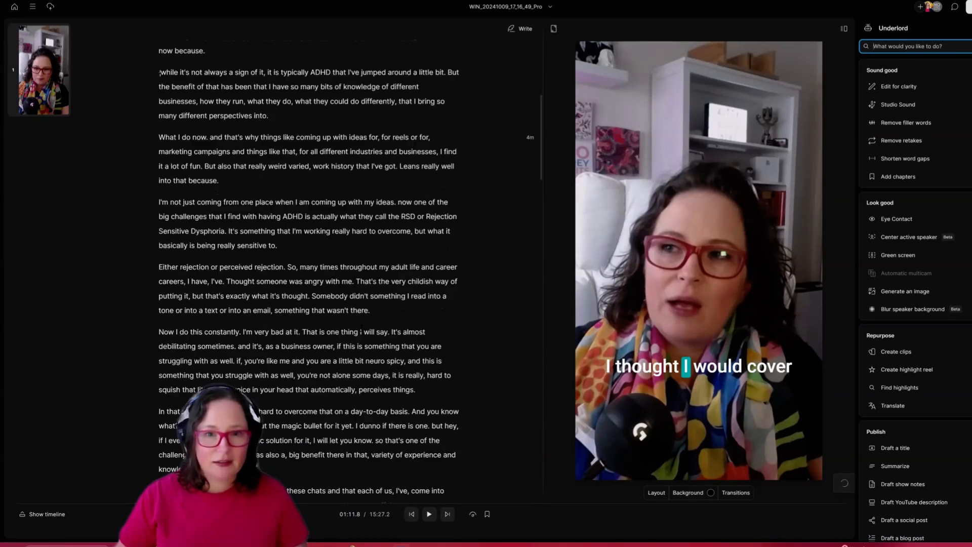
scroll(361, 328, up, 6)
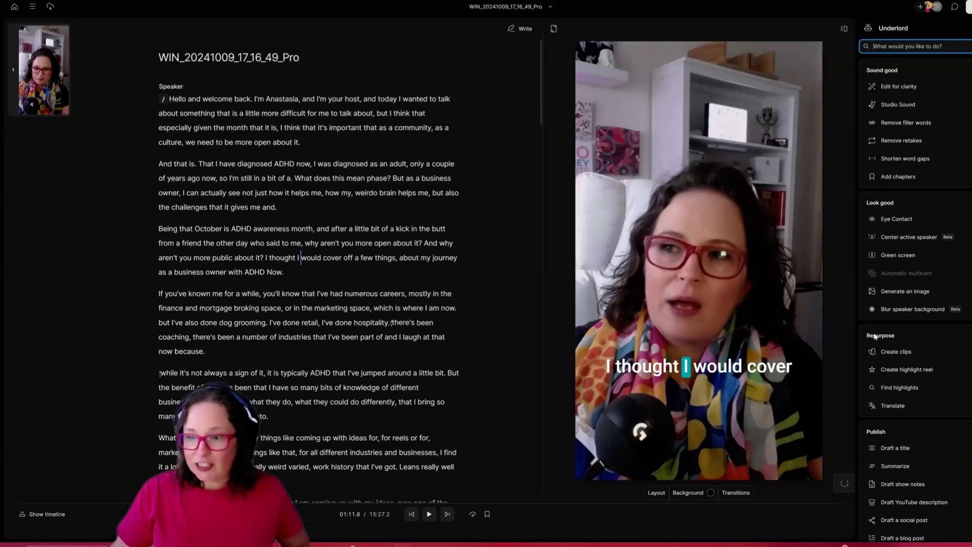
click(874, 351)
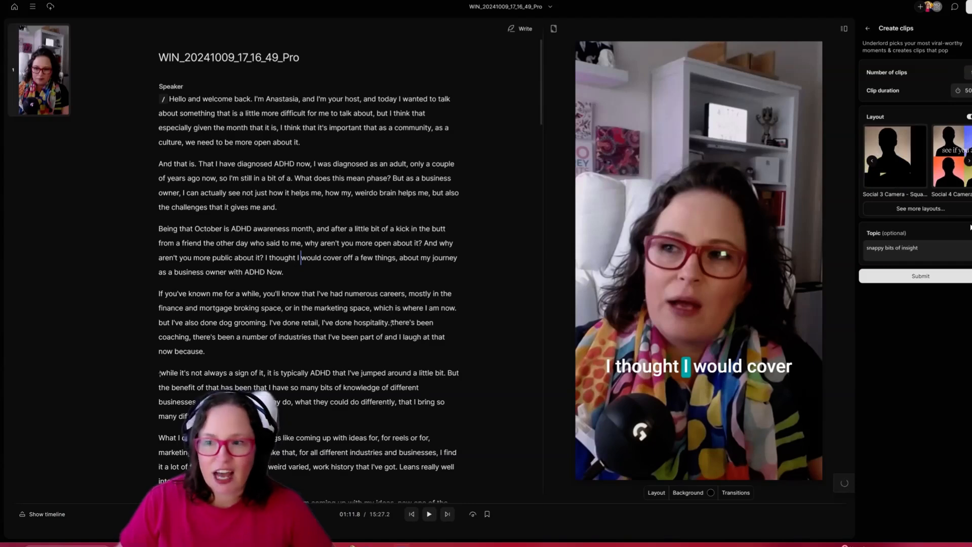
click(969, 117)
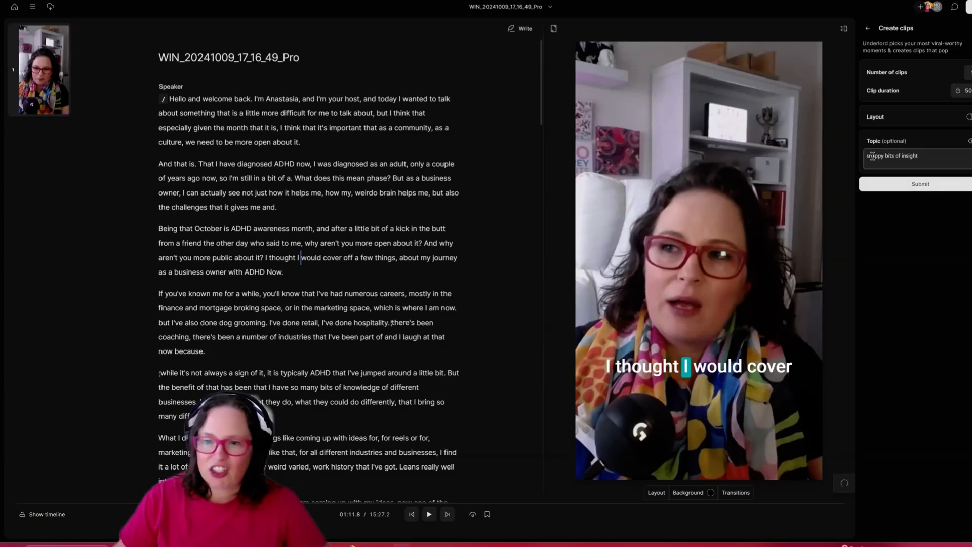
click(920, 186)
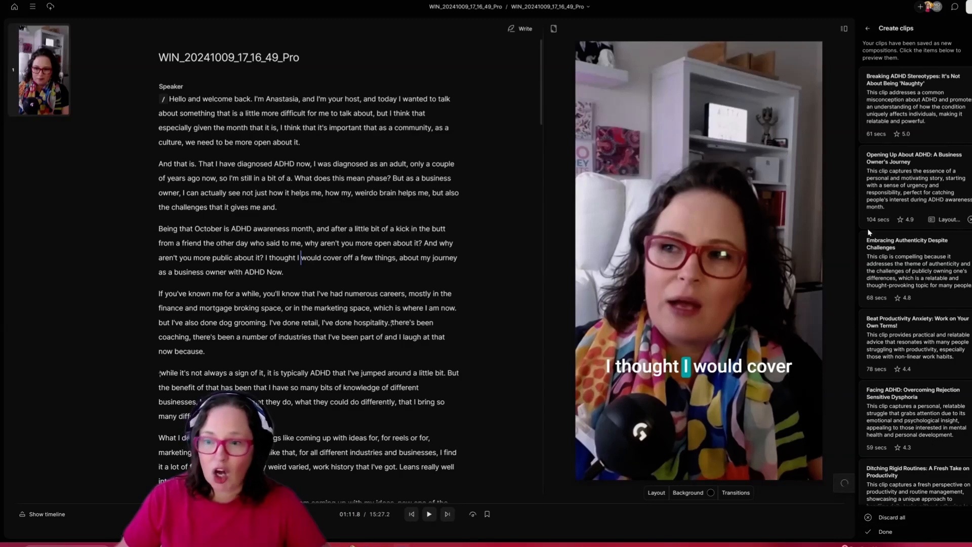
Step: Look over the generated clips, open "Breaking ADHD Stereotypes: It's Not About Being 'Naughty'" and finish the clip creation
scroll(927, 324, down, 5)
scroll(927, 355, up, 5)
click(926, 107)
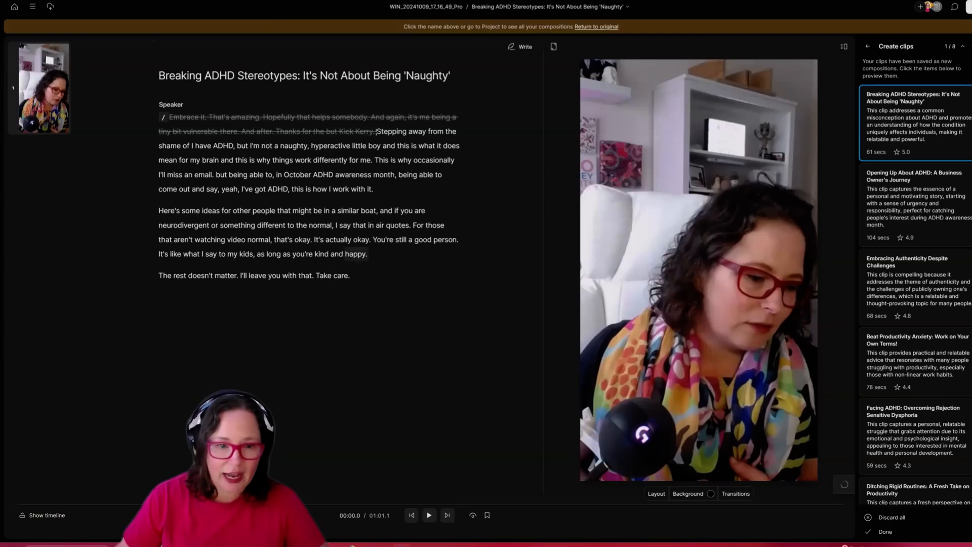
click(883, 533)
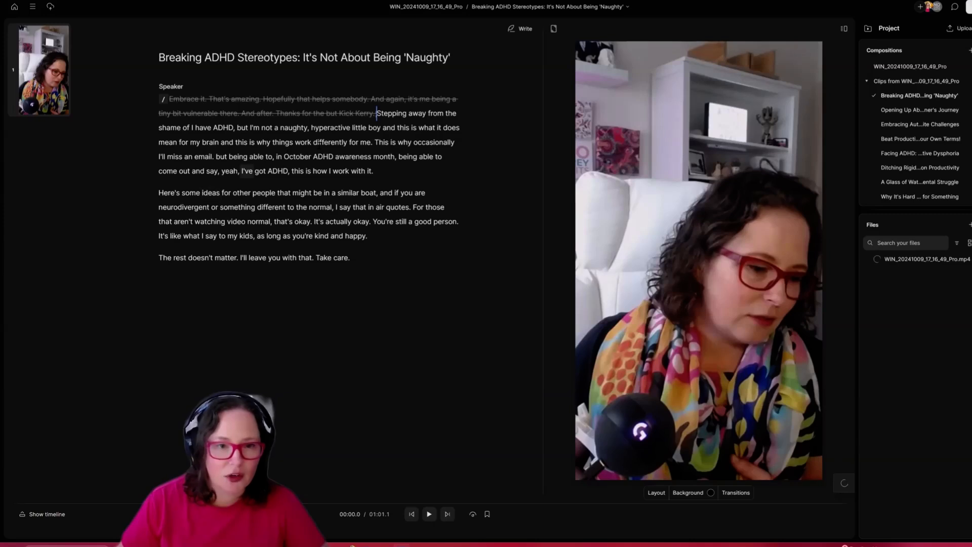
Step: Preview the clip around "shame of I have ADHD" and "work differently for me", and inspect its struck-out opening passage
click(315, 142)
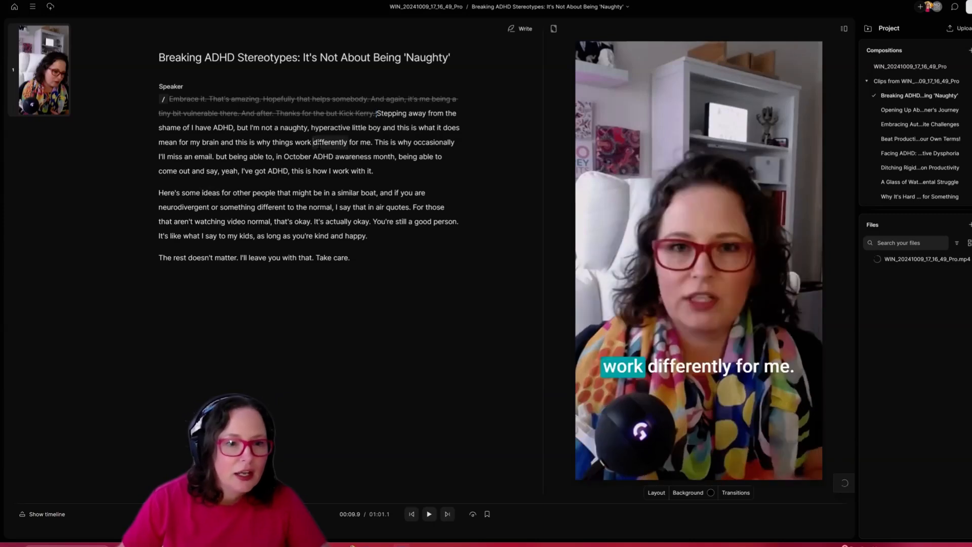
click(412, 128)
click(193, 128)
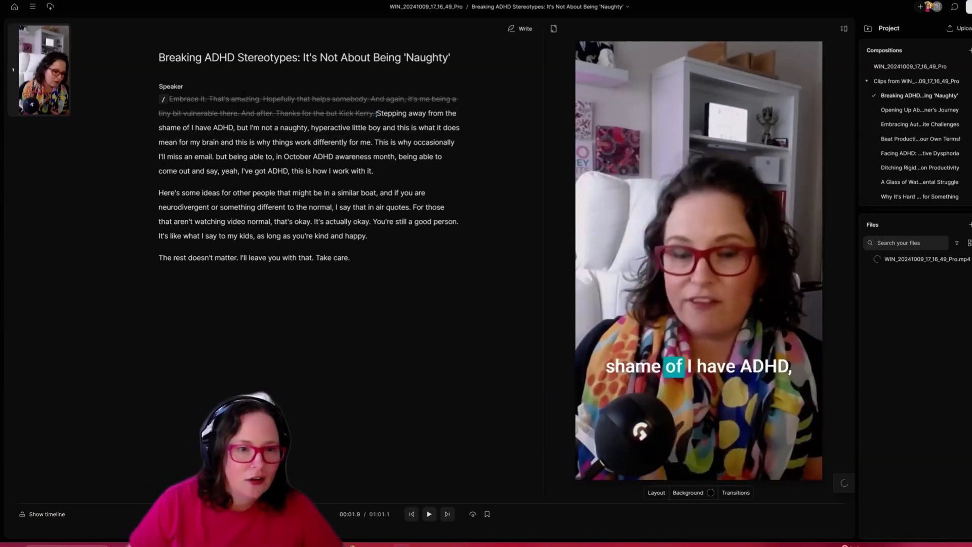
click(168, 104)
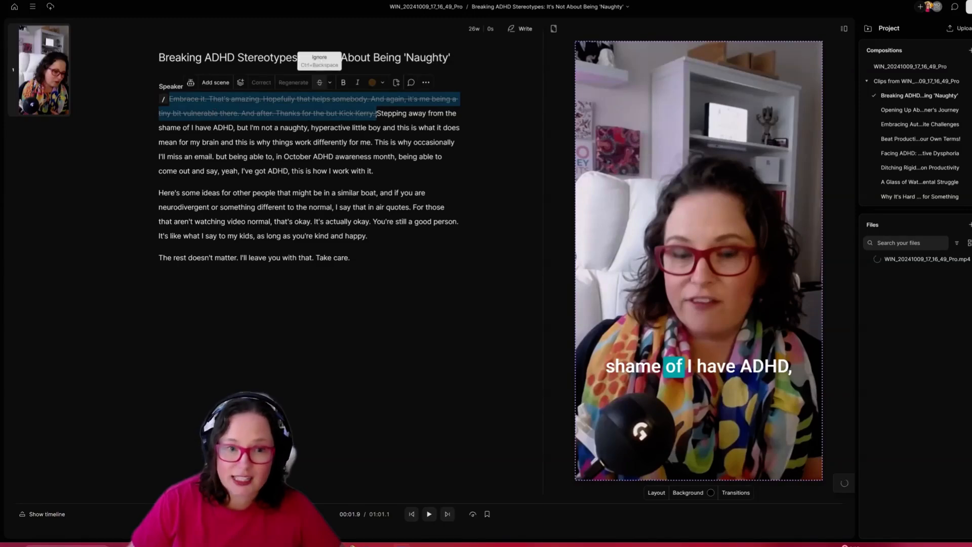
click(295, 142)
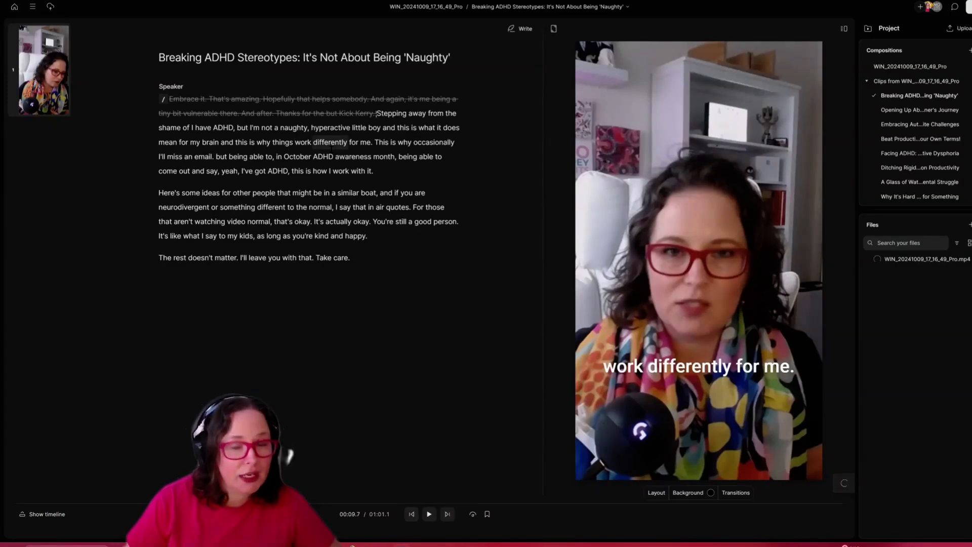
mouse_move(396, 99)
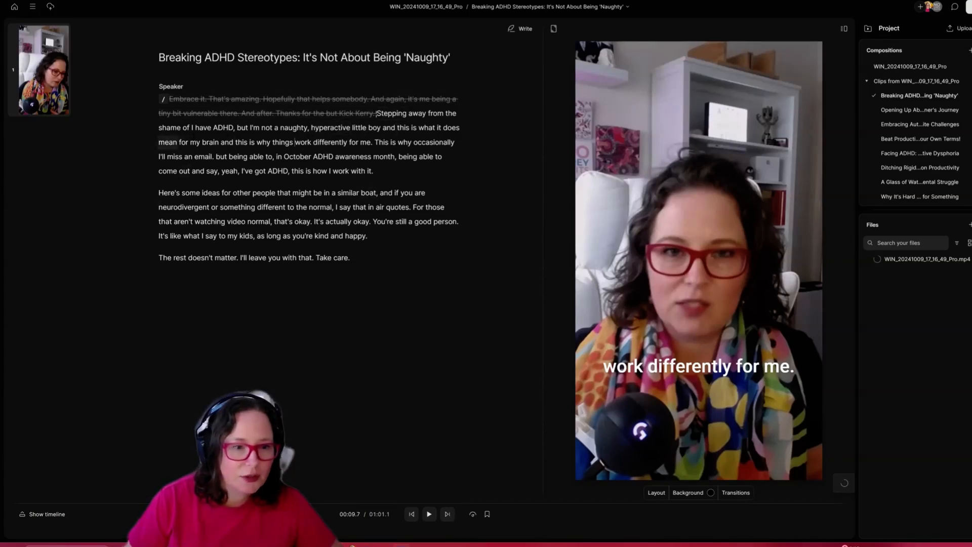
Step: Strike out the closing words "Take care." and preview the clip around "but being able to"
drag(318, 258, 370, 259)
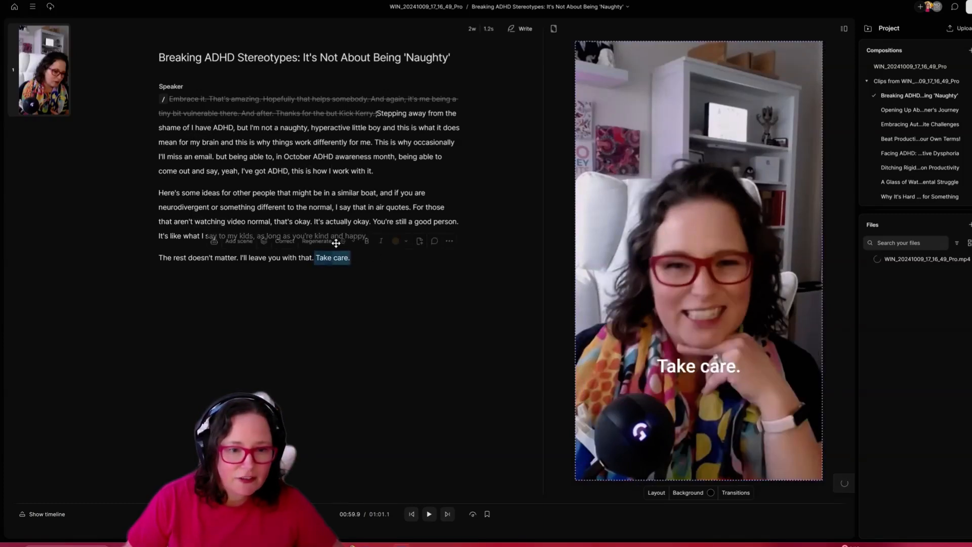
key(BackSpace)
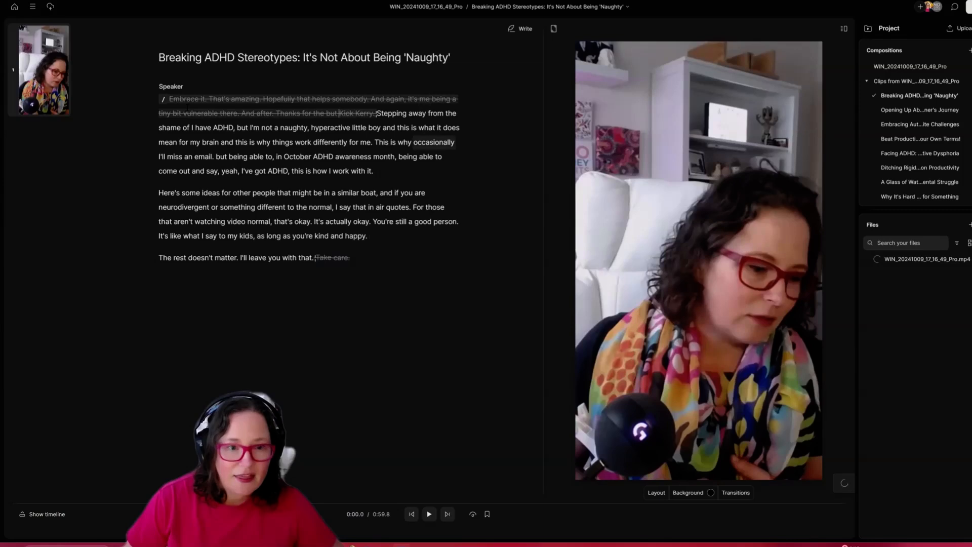
click(165, 171)
click(265, 157)
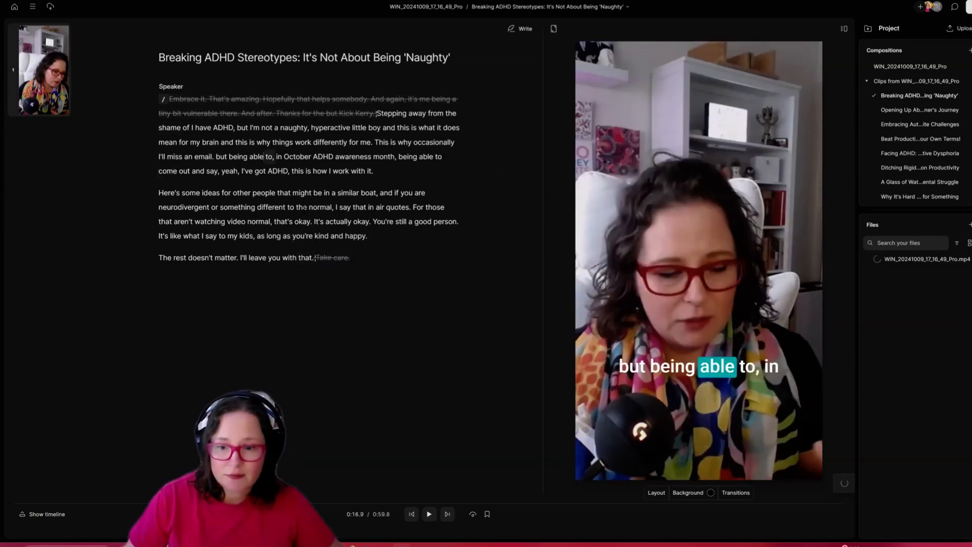
Step: Preview the clip around "different to the normal" and "shame of I have ADHD", and check the end of its struck-out opening passage
click(306, 207)
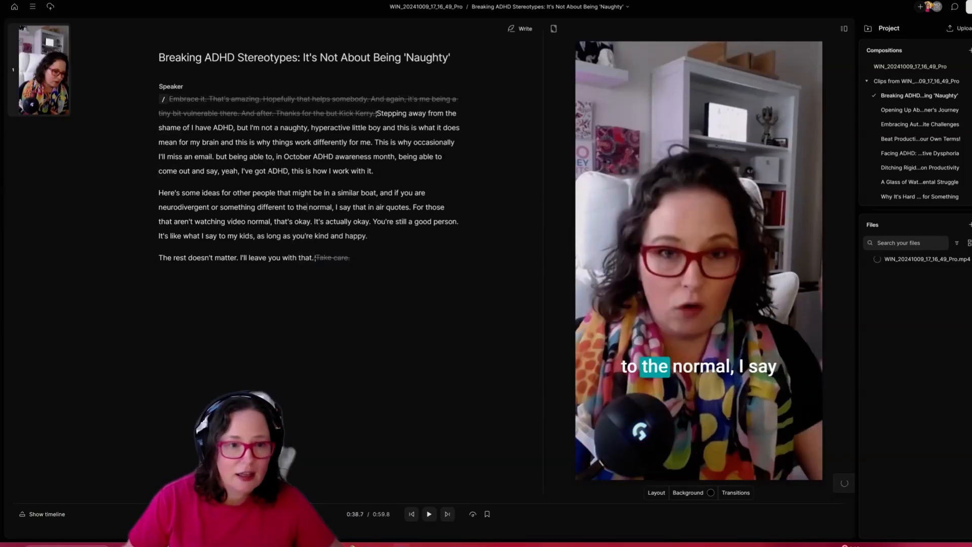
click(265, 157)
click(226, 222)
click(407, 113)
click(373, 113)
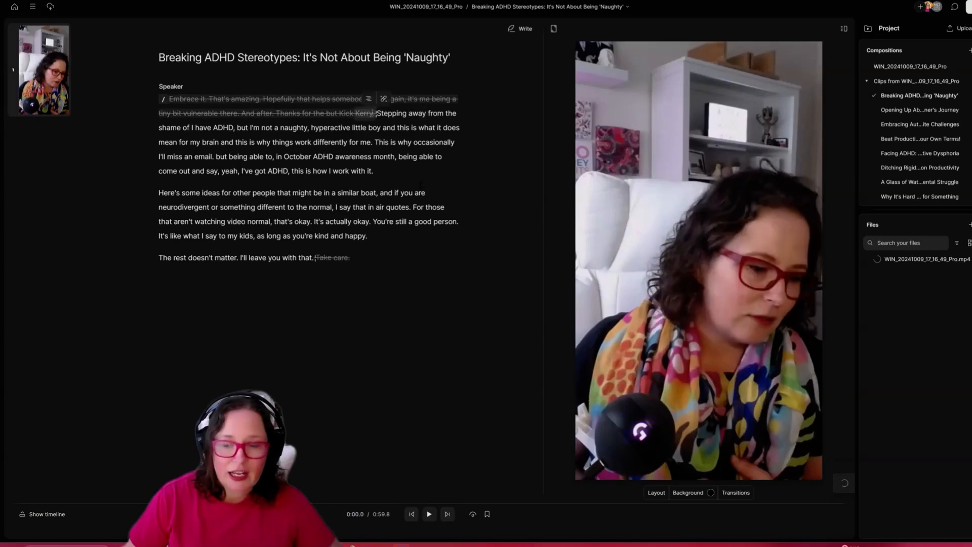
click(213, 128)
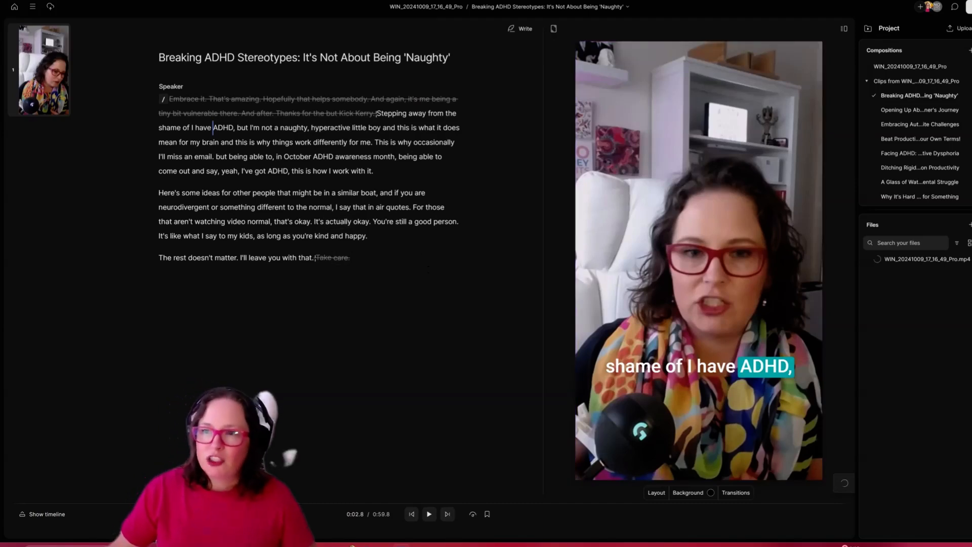
Step: Export the "Breaking ADHD Stereotypes: It's Not About Being 'Naughty'" clip as a video
click(969, 7)
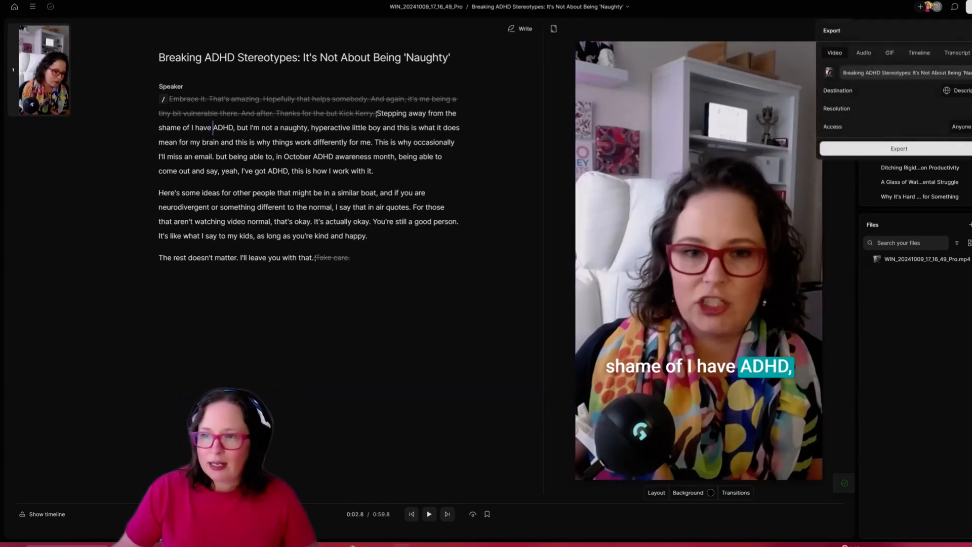
click(659, 32)
mouse_move(843, 488)
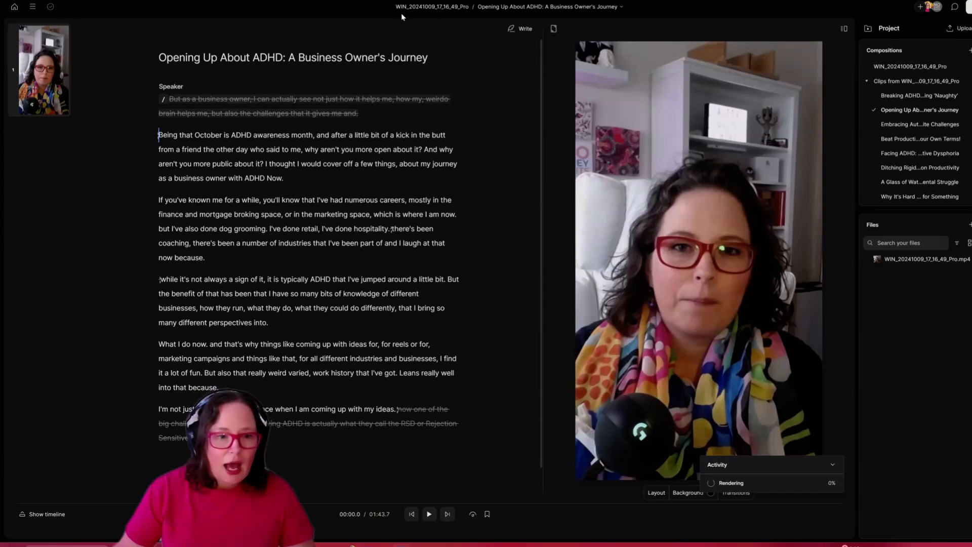
Step: Look over the other generated clips and open "Ditching Rigid Routines: A Fresh Take on Productivity"
click(914, 125)
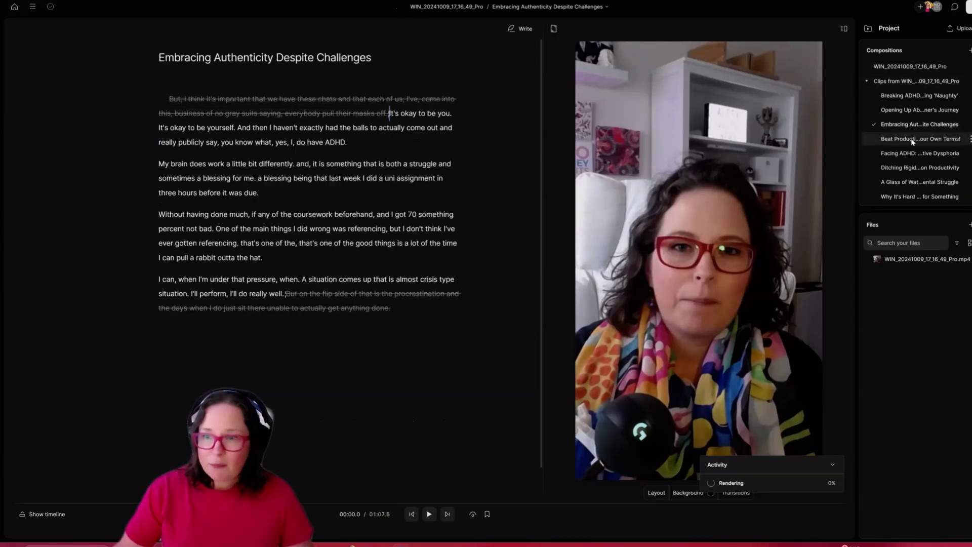
click(913, 140)
click(918, 110)
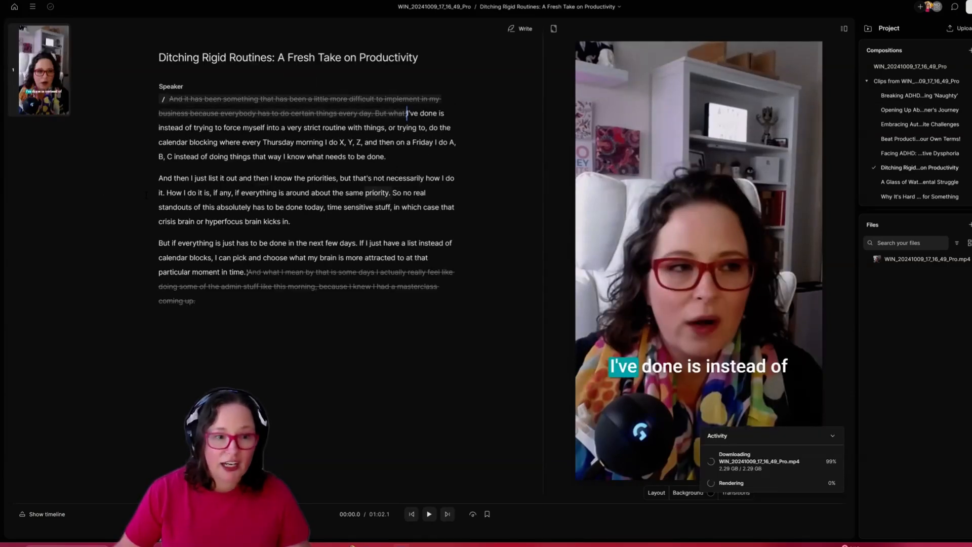
Step: Try striking out the passage from "into a very strict routine" to "what needs to be done", and undo it
drag(159, 178, 240, 272)
drag(387, 158, 266, 128)
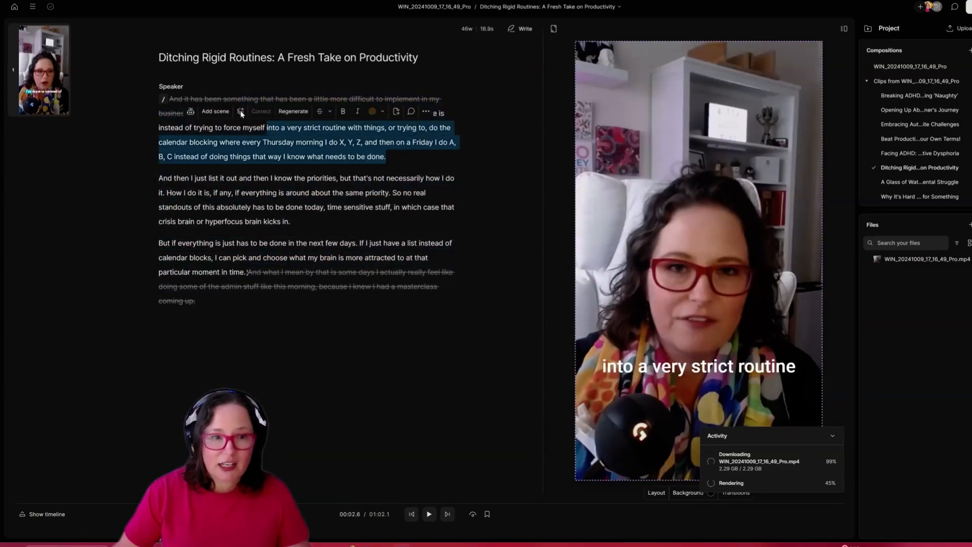
click(319, 111)
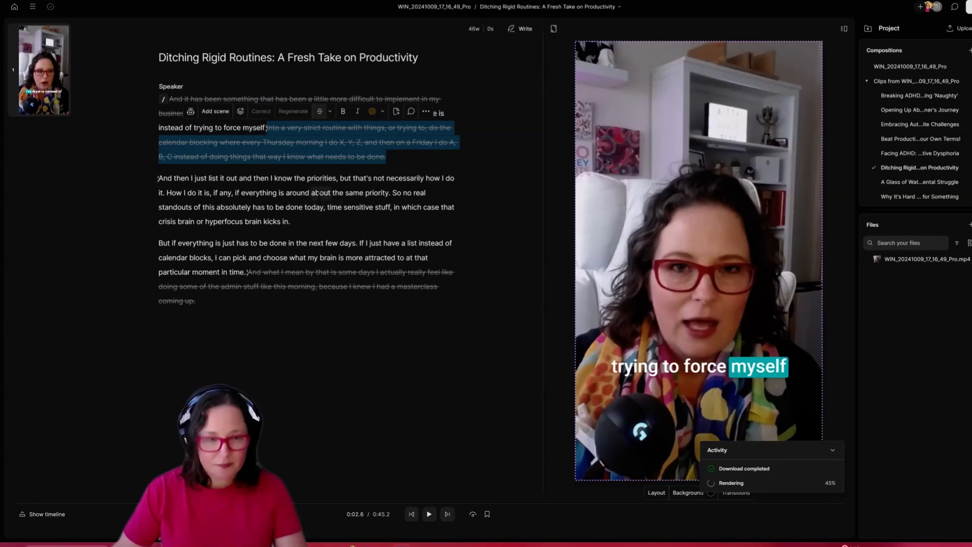
key(ctrl+z)
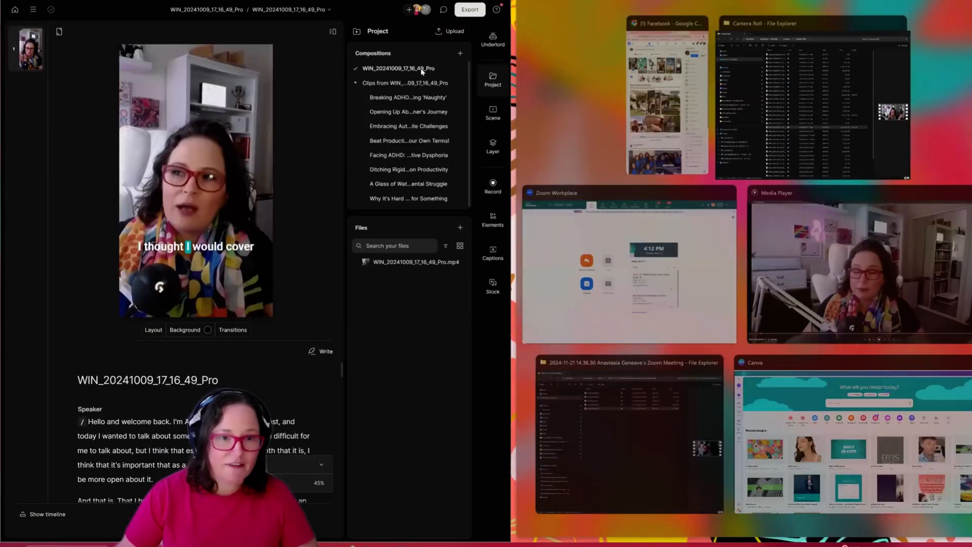
Step: Switch to Canva and create an Instagram Post (4:5) from the paperclip note template "The better the question, the better the answer"
click(253, 342)
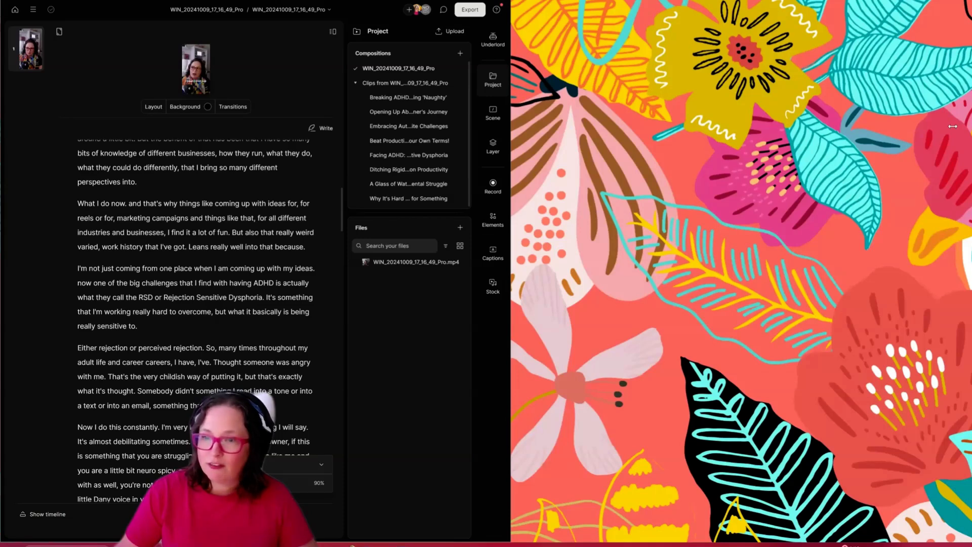
key(alt+Tab)
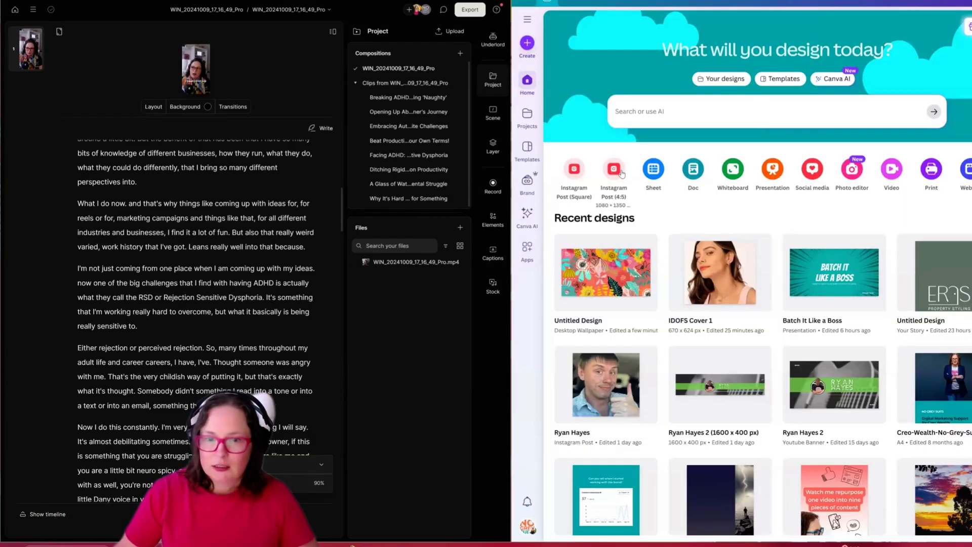
click(622, 172)
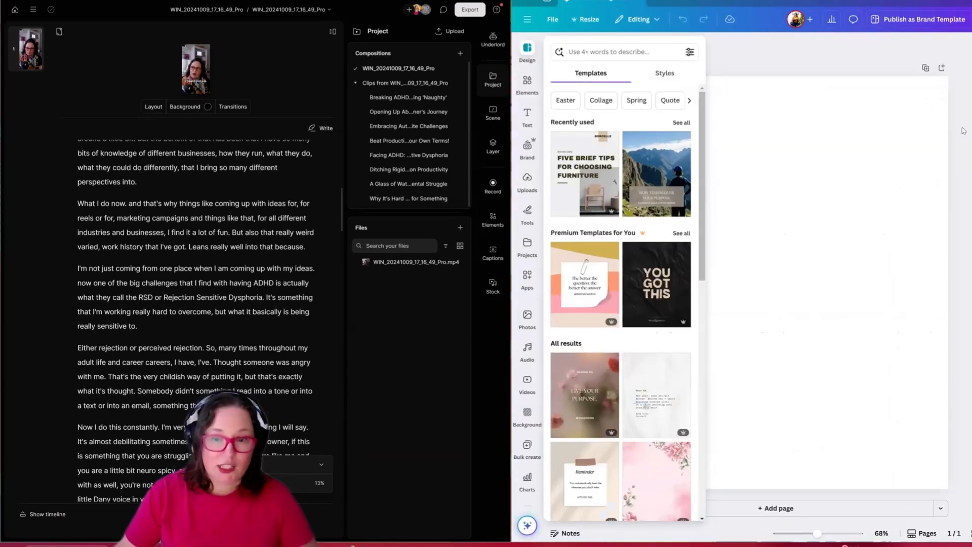
click(587, 290)
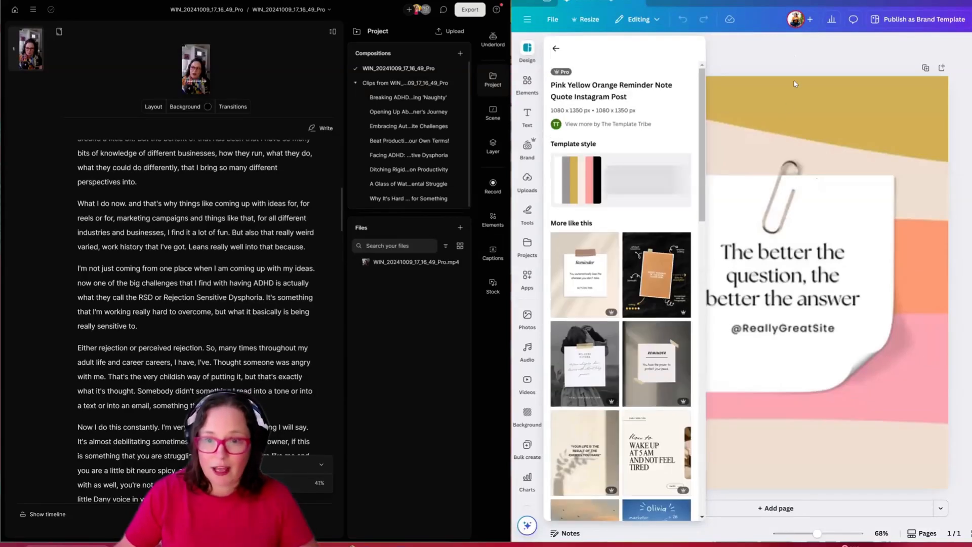
click(794, 80)
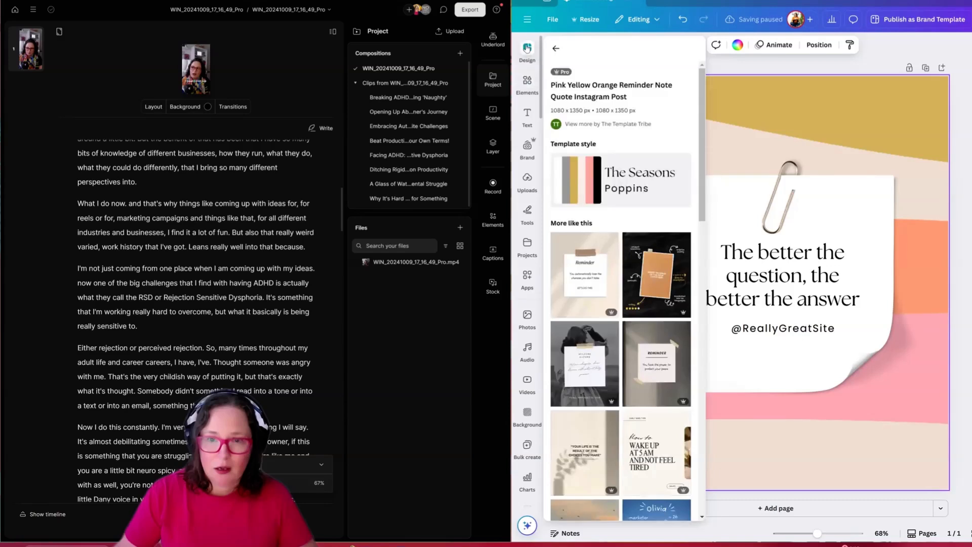
Step: Restyle the quote template with a teal, yellow, orange and turquoise colour palette and a bold sans-serif font set
click(556, 49)
click(664, 74)
click(636, 167)
click(582, 169)
click(618, 177)
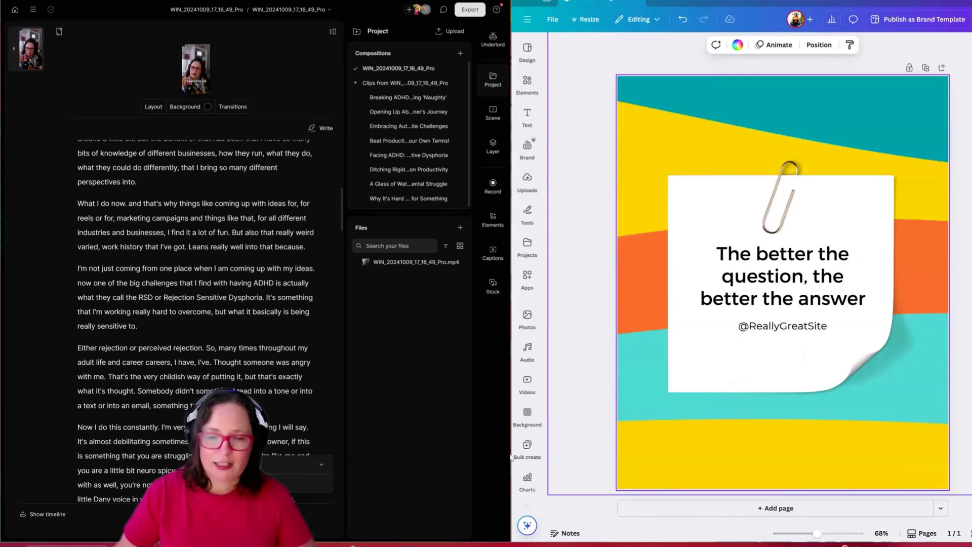
Step: Switch back to Descript and run Underlord's Find highlights on the full transcript for the topic "inspirational quotes", with Red as the highlight color
scroll(151, 314, up, 2)
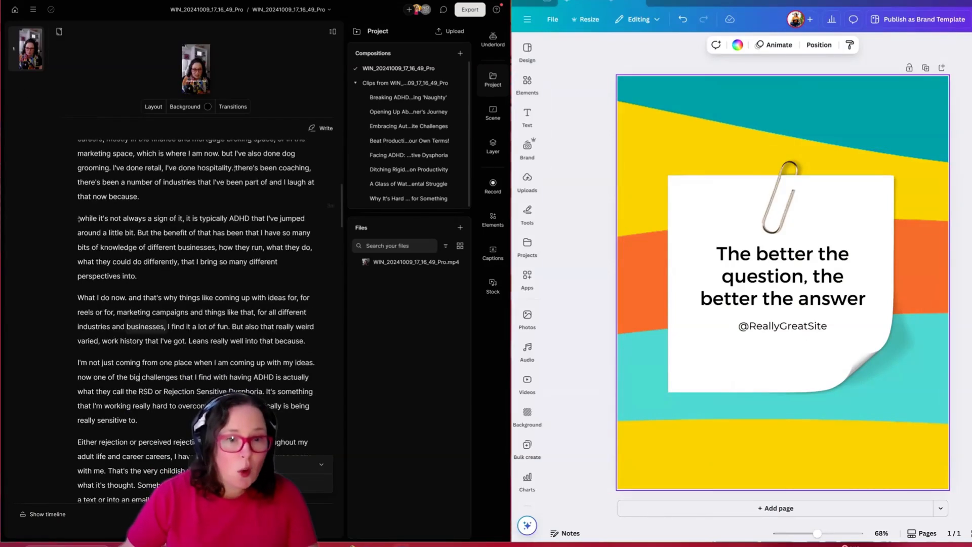
scroll(257, 312, up, 5)
click(492, 39)
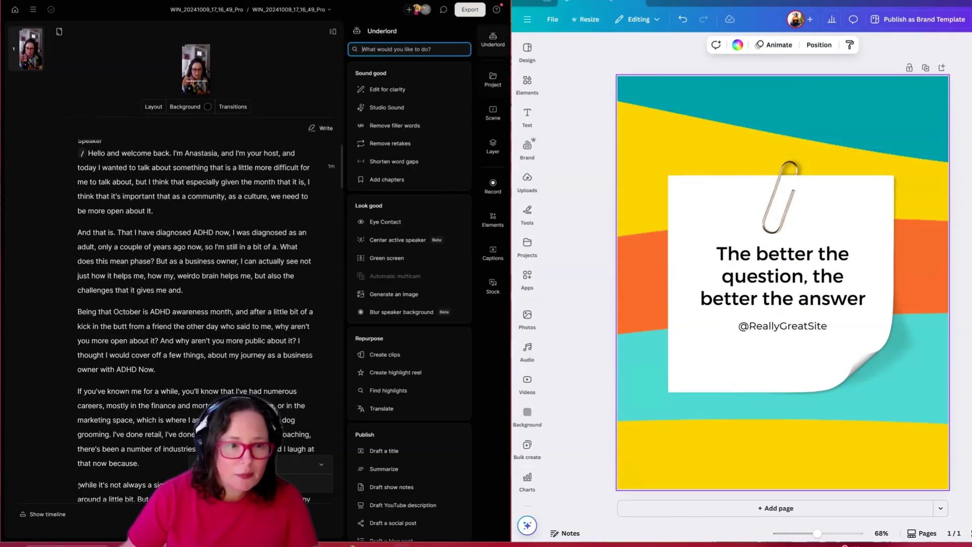
scroll(299, 198, down, 3)
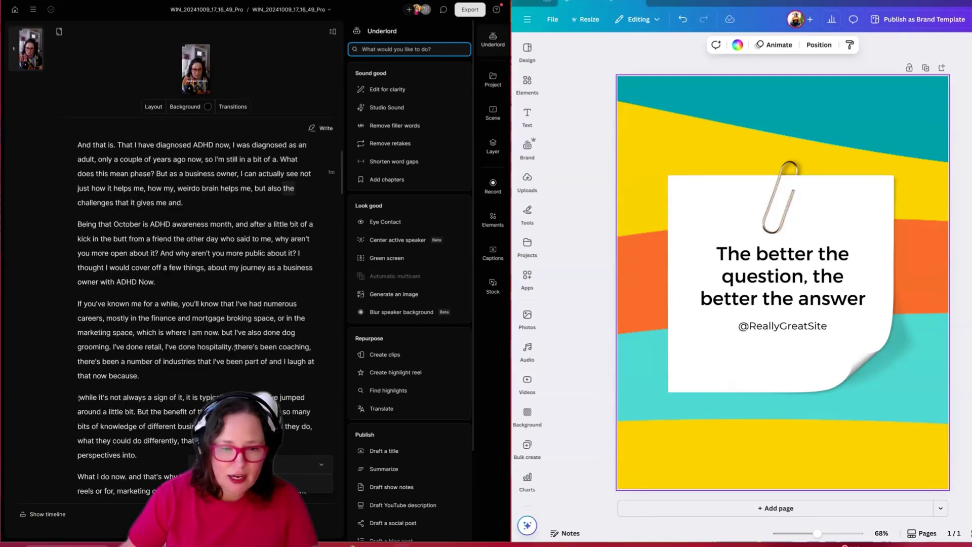
scroll(399, 355, down, 2)
click(400, 346)
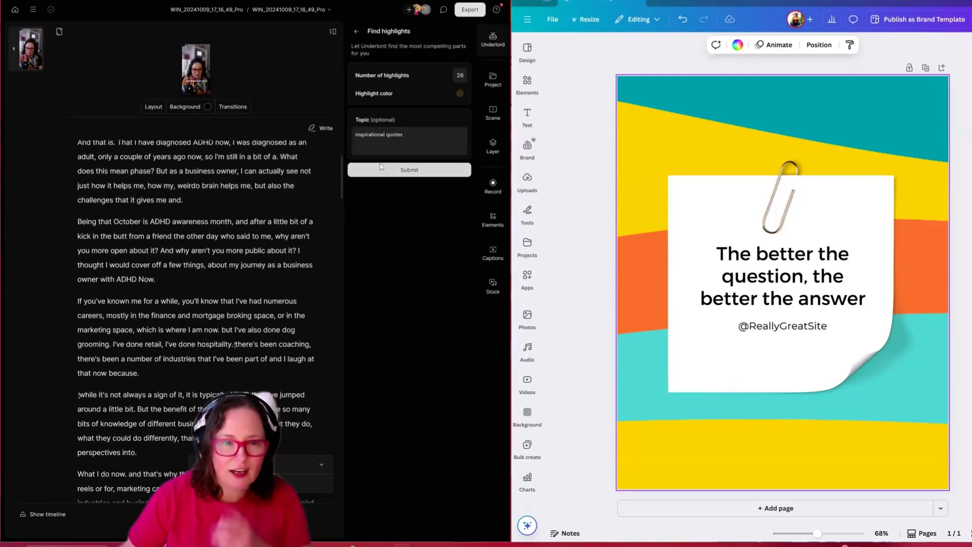
click(459, 93)
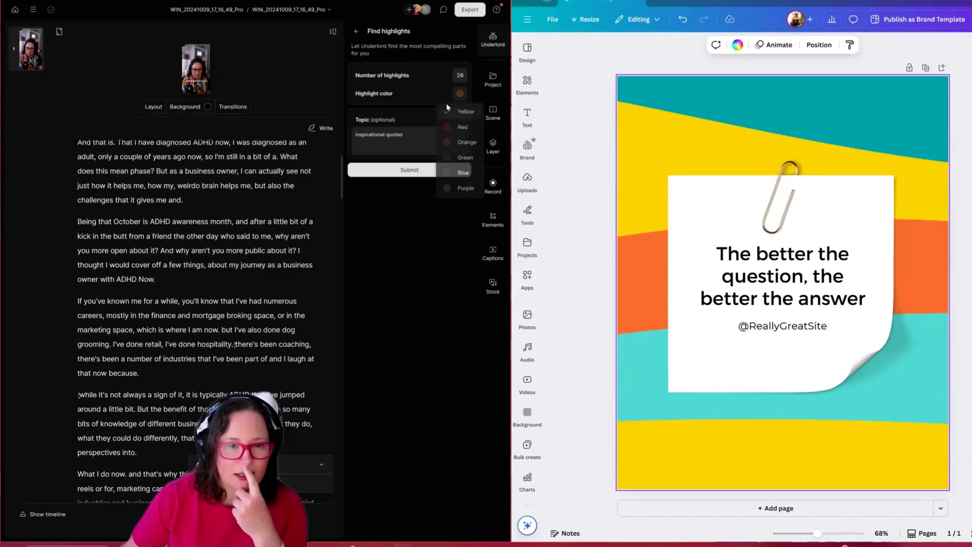
click(463, 126)
click(409, 169)
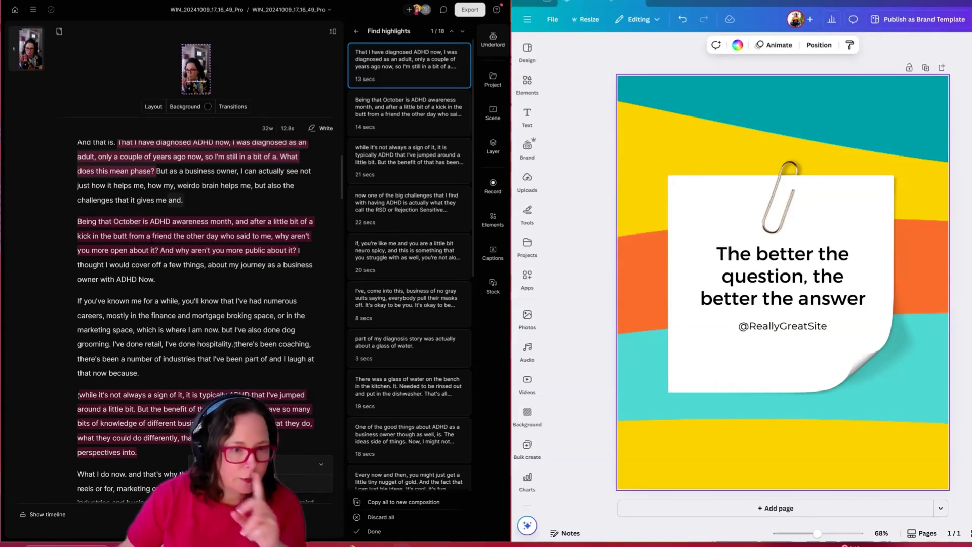
Step: Examine the highlighted passages in the transcript and the list of found highlights for quotable lines
scroll(147, 240, down, 1)
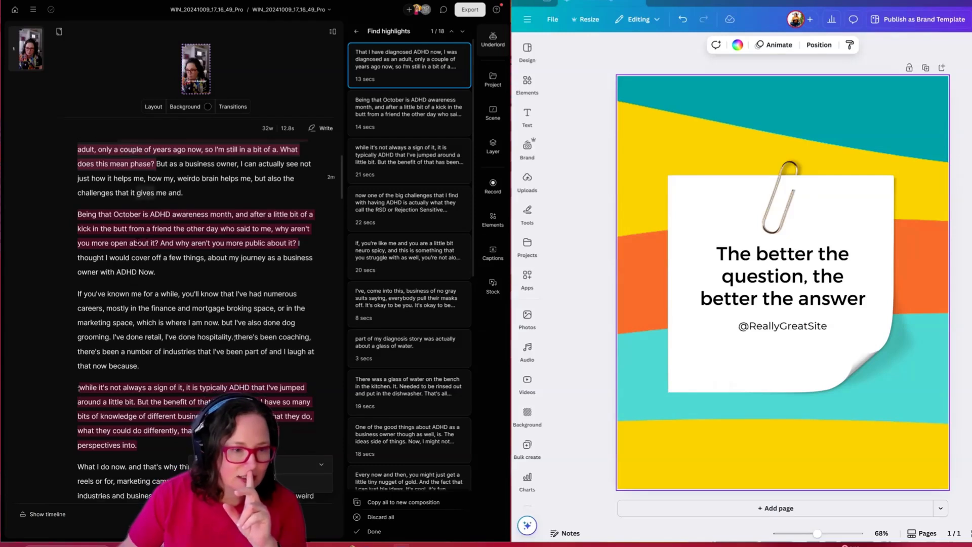
scroll(138, 243, down, 5)
scroll(137, 241, down, 1)
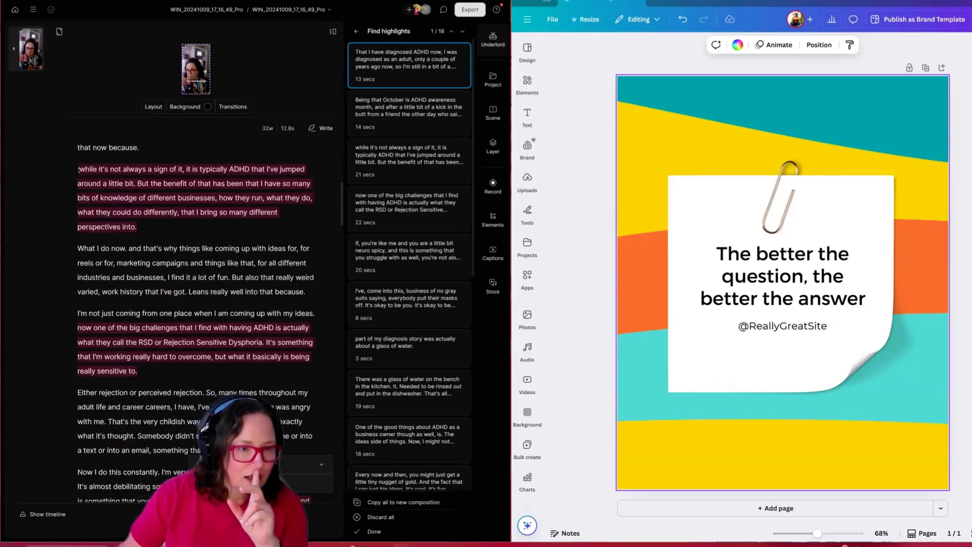
scroll(137, 241, down, 2)
scroll(138, 241, down, 2)
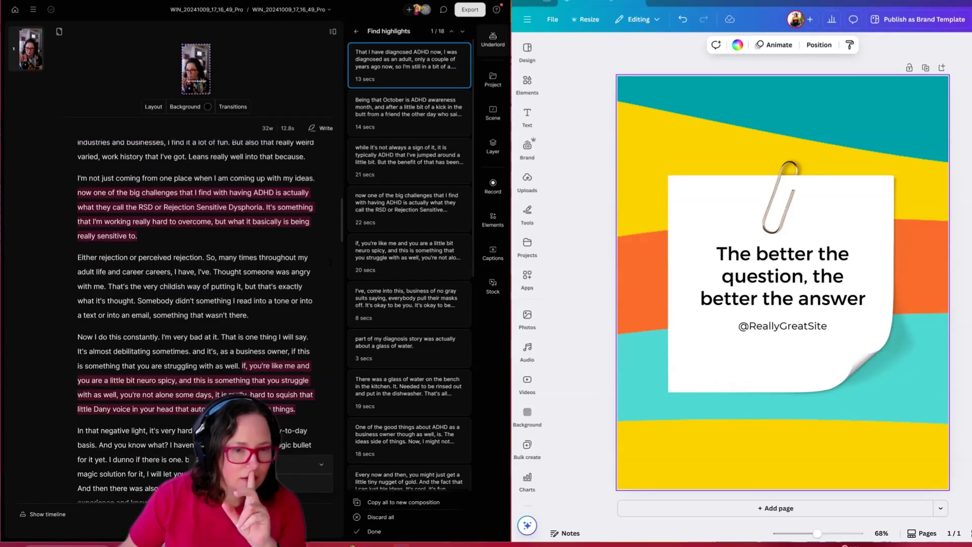
scroll(400, 330, down, 8)
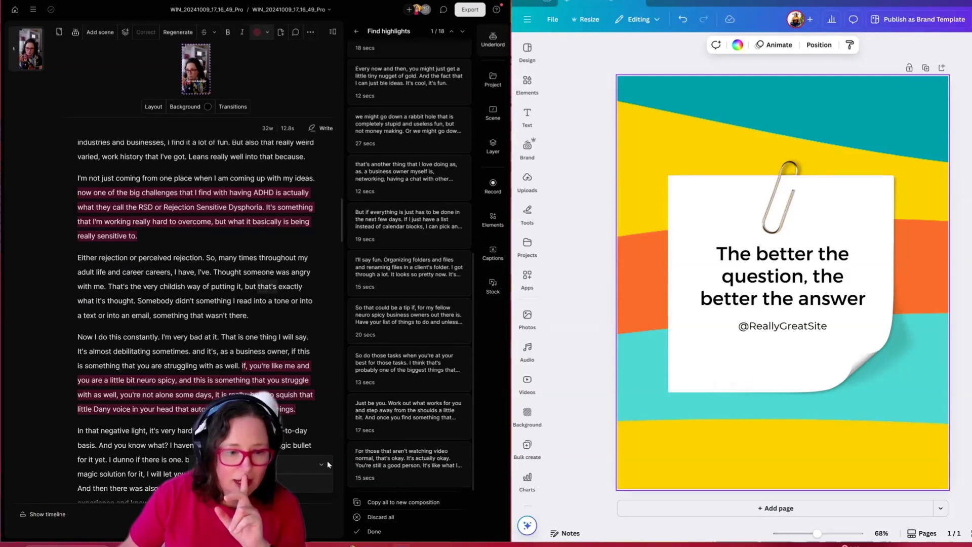
scroll(185, 231, up, 4)
scroll(185, 232, up, 8)
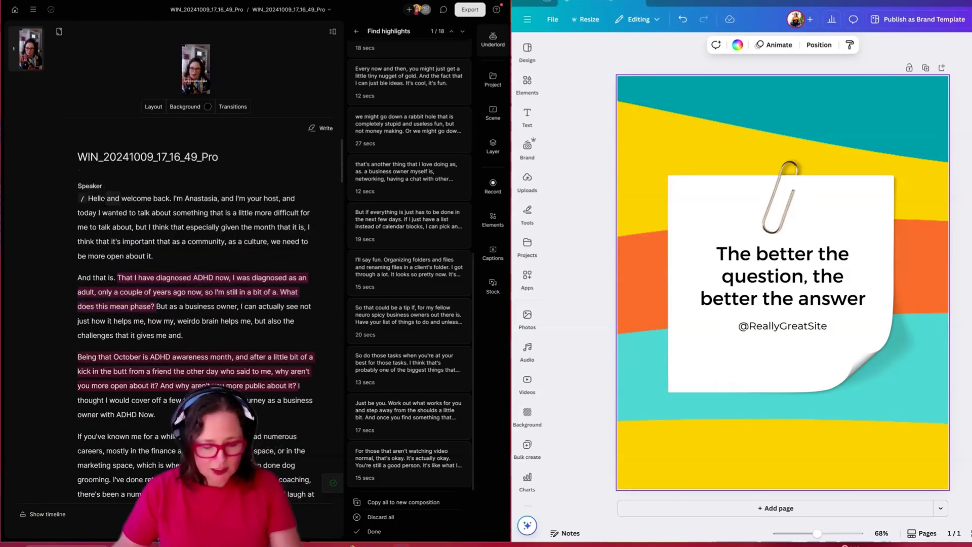
Step: Submit the whole transcript in ChatGPT's "No Grey Suits" project, requesting three quote posts for insta and two carousel posts in my tone, including captions
key(ctrl+a)
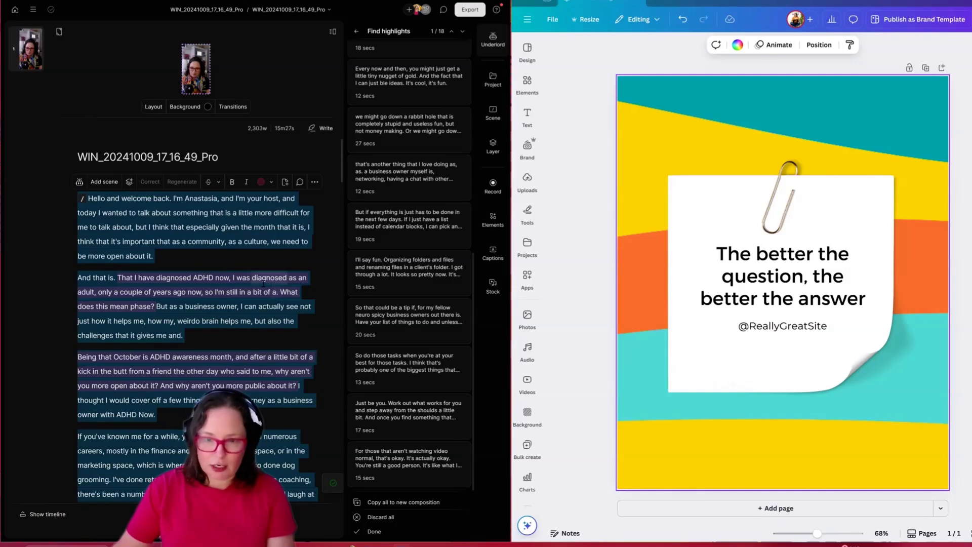
key(alt+Tab)
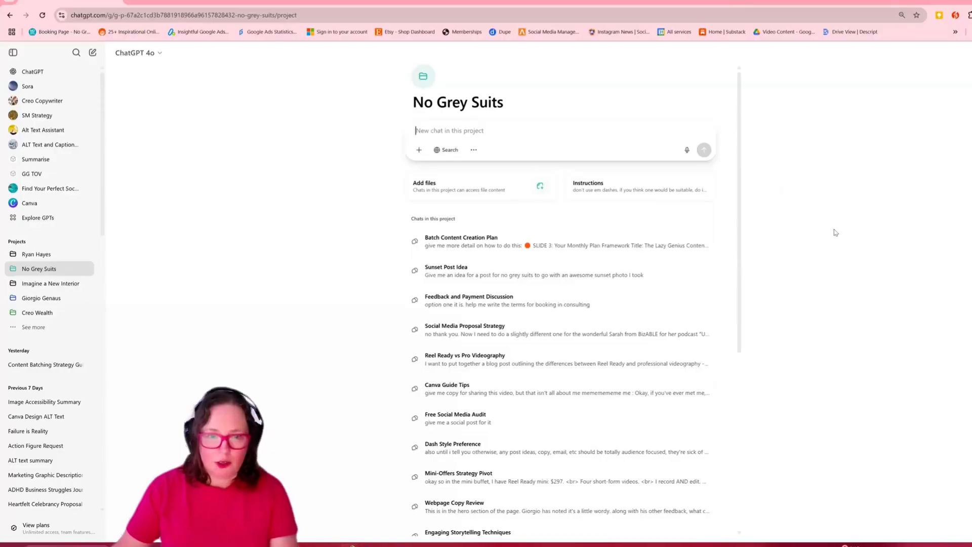
text(out of this transcript, give me (in my tone)
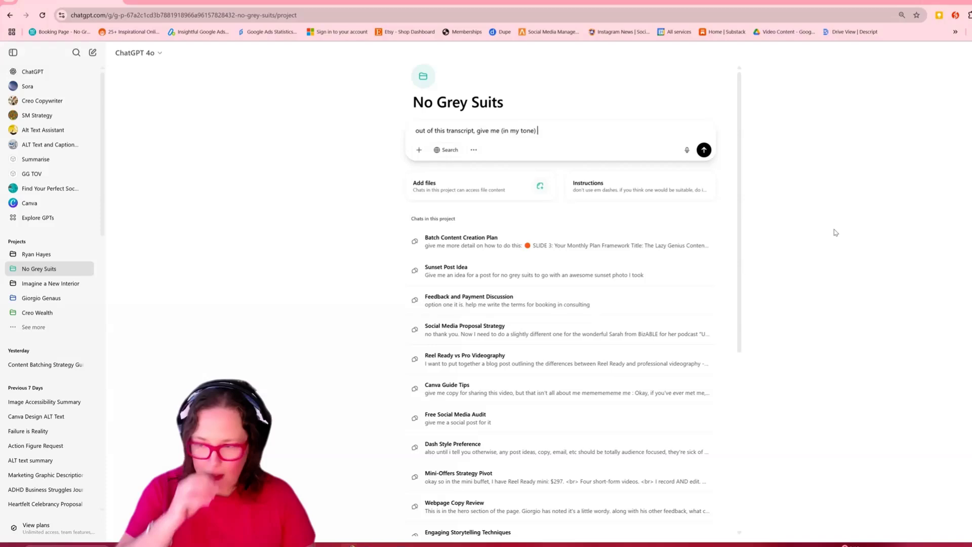
text(three )
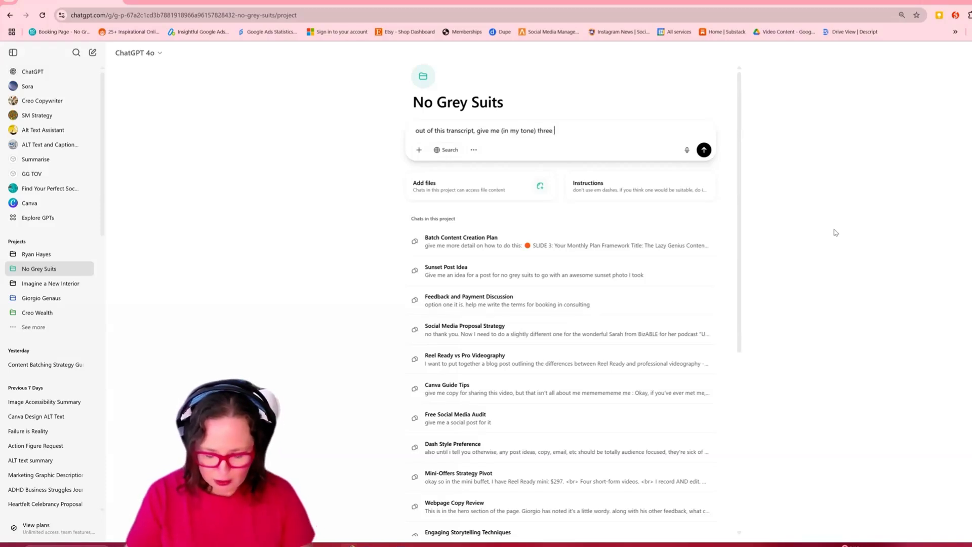
text(quote posts for insta, includin)
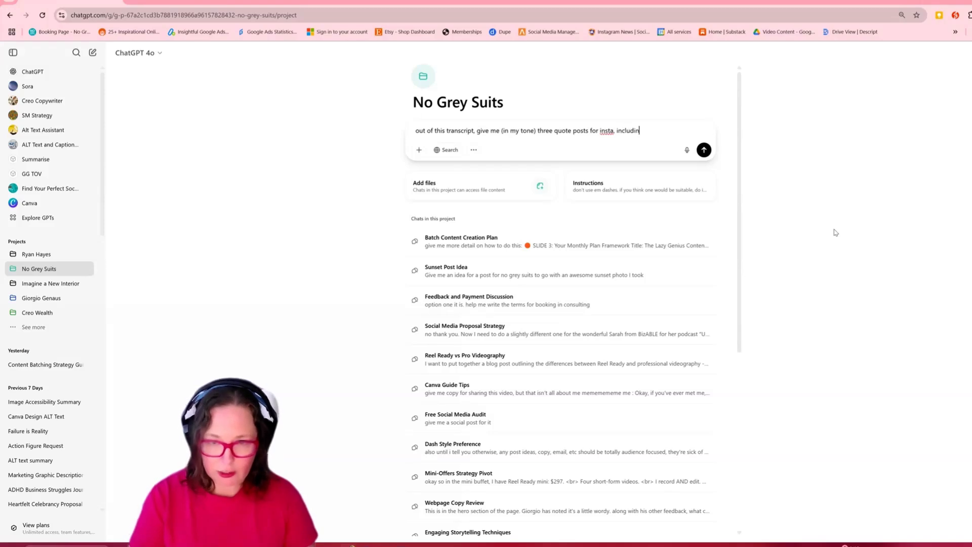
text(g captions, and two carousel posts, including captions)
key(shift+Return)
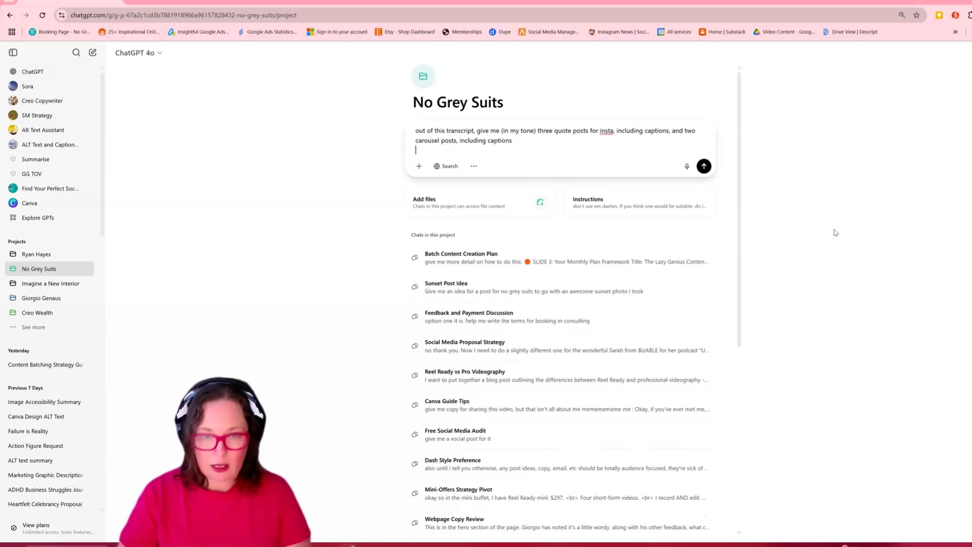
key(ctrl+v)
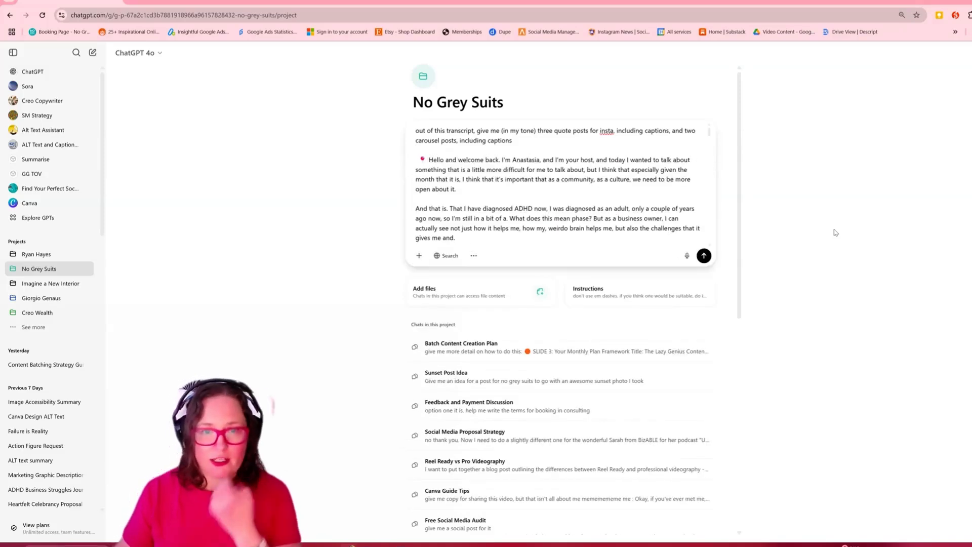
click(704, 256)
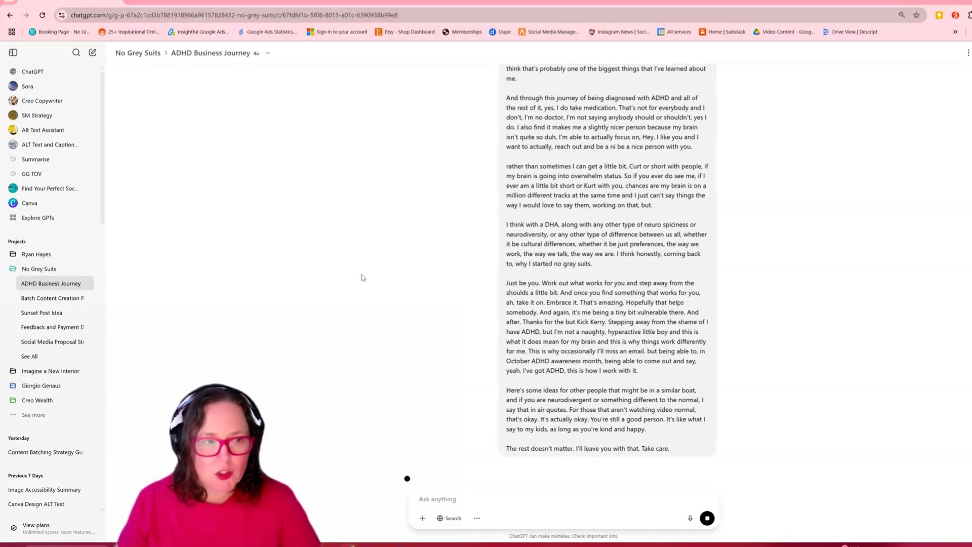
Step: Copy the Quote Post 2 line "You don't have to do your to-do list in order." from ChatGPT's reply into the Canva quote design
click(13, 52)
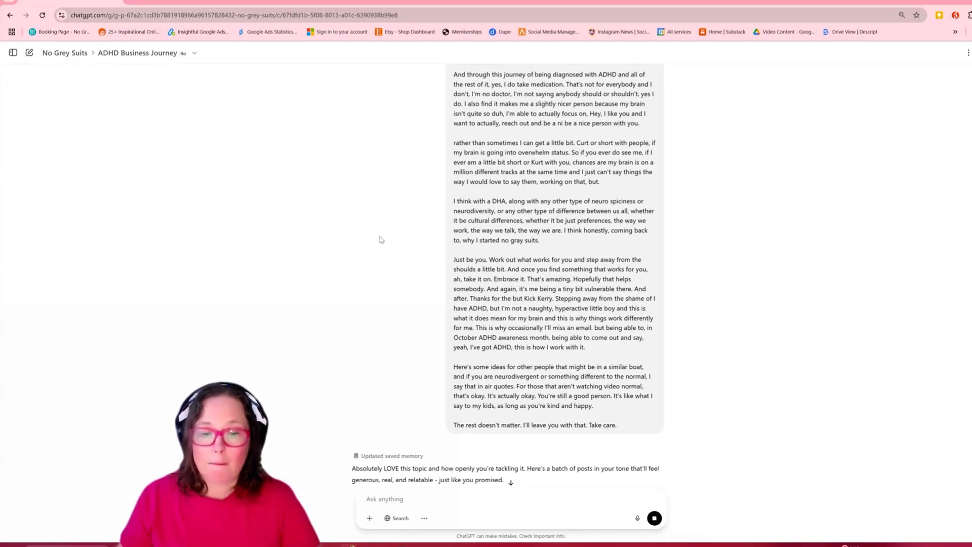
scroll(340, 239, down, 3)
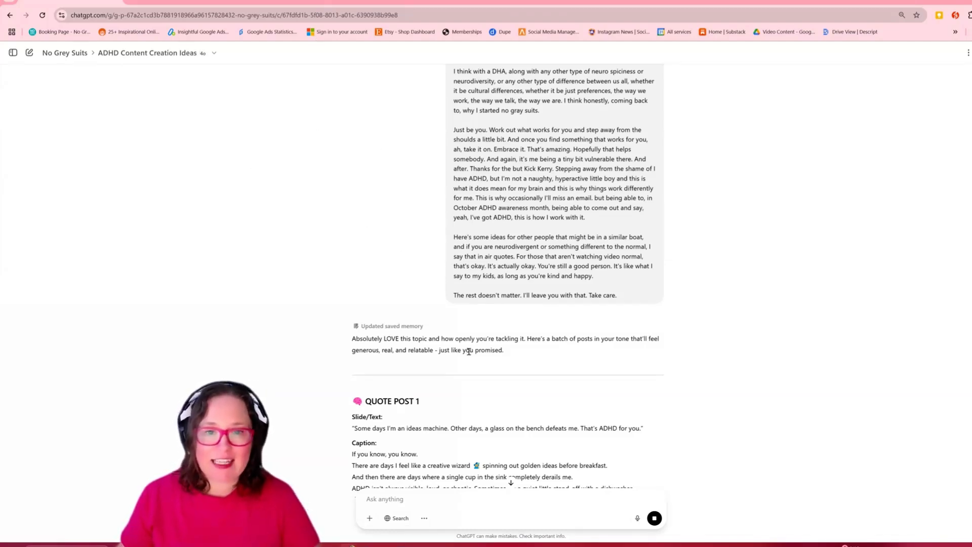
scroll(469, 351, down, 3)
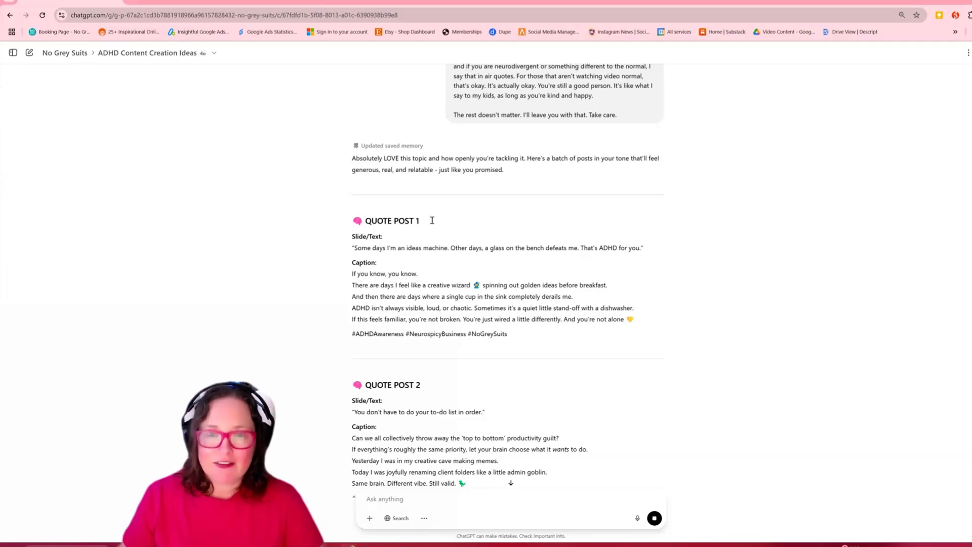
scroll(647, 288, down, 6)
scroll(651, 278, up, 4)
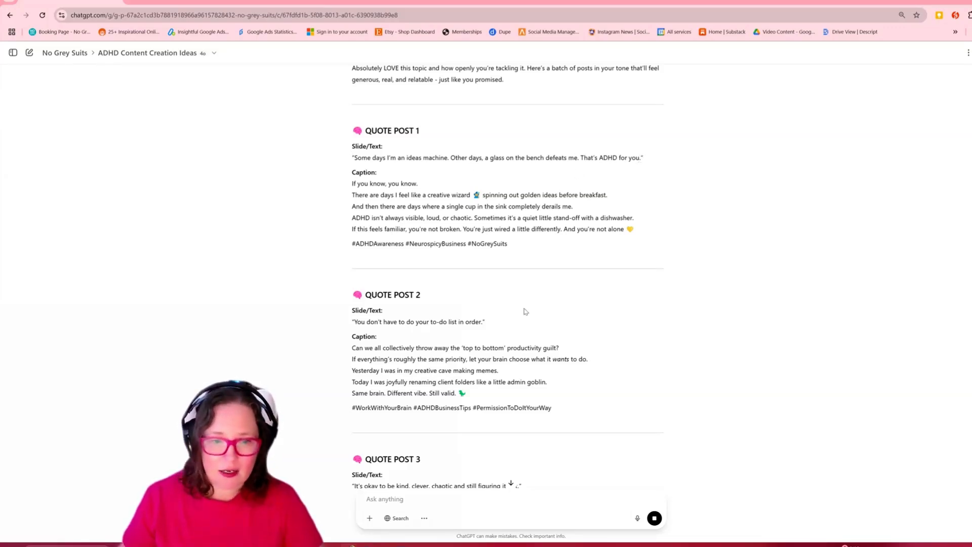
scroll(478, 194, down, 3)
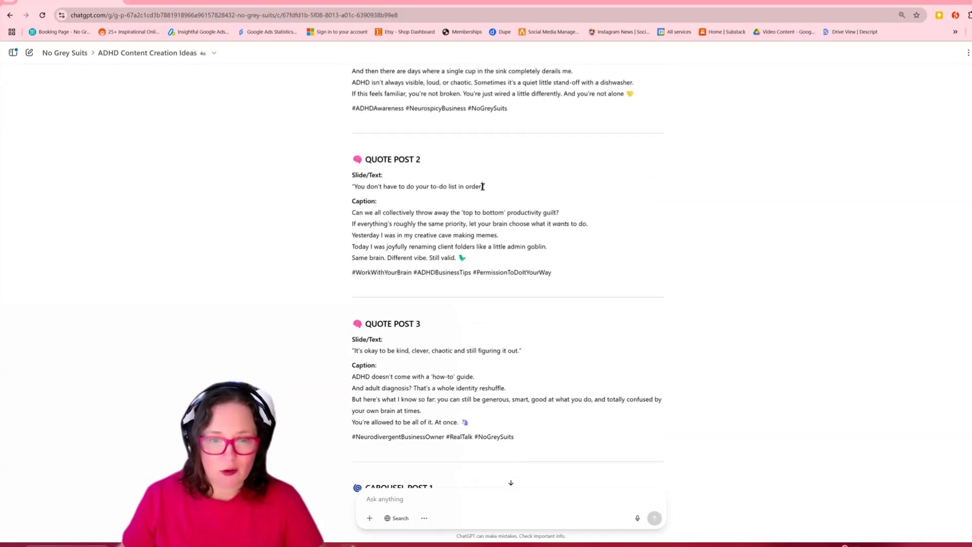
drag(482, 187, 354, 188)
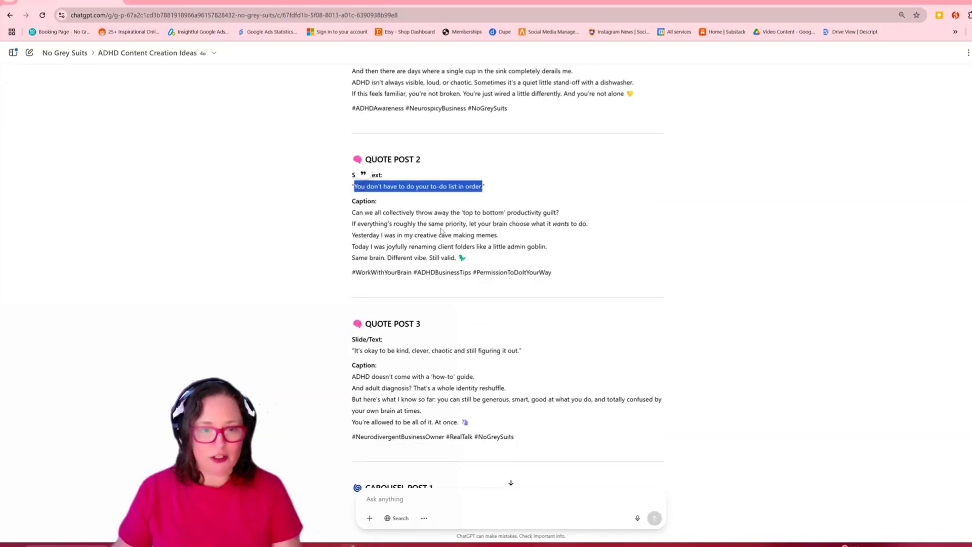
right_click(446, 189)
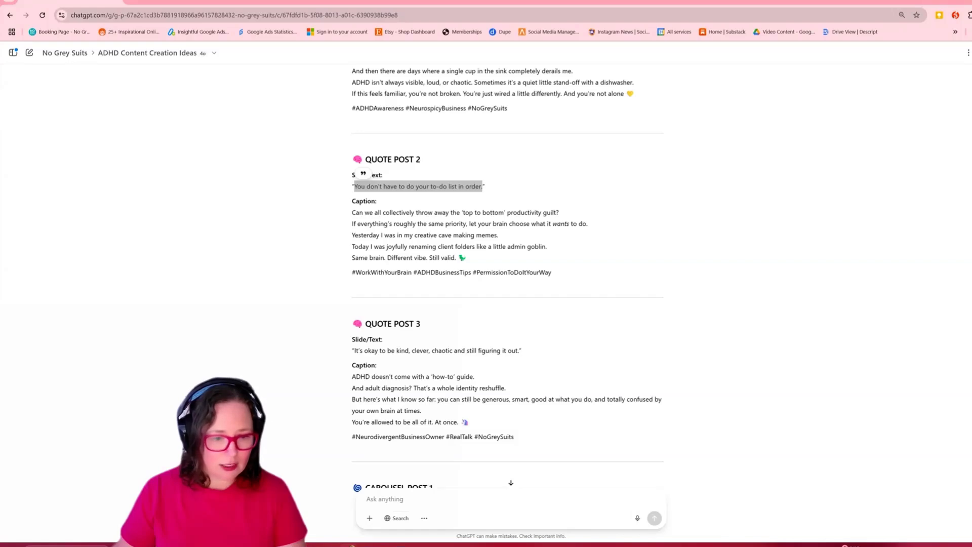
key(alt+Tab)
double_click(801, 327)
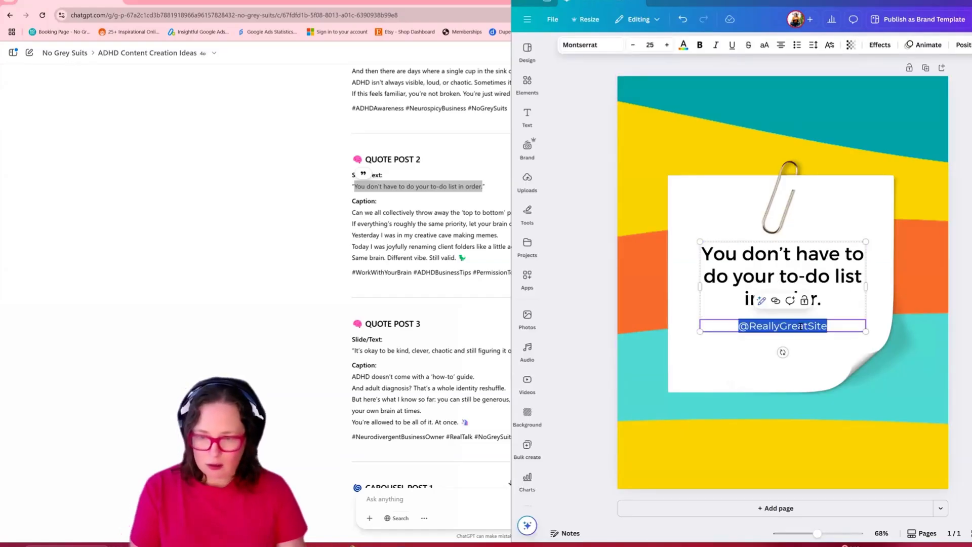
key(BackSpace)
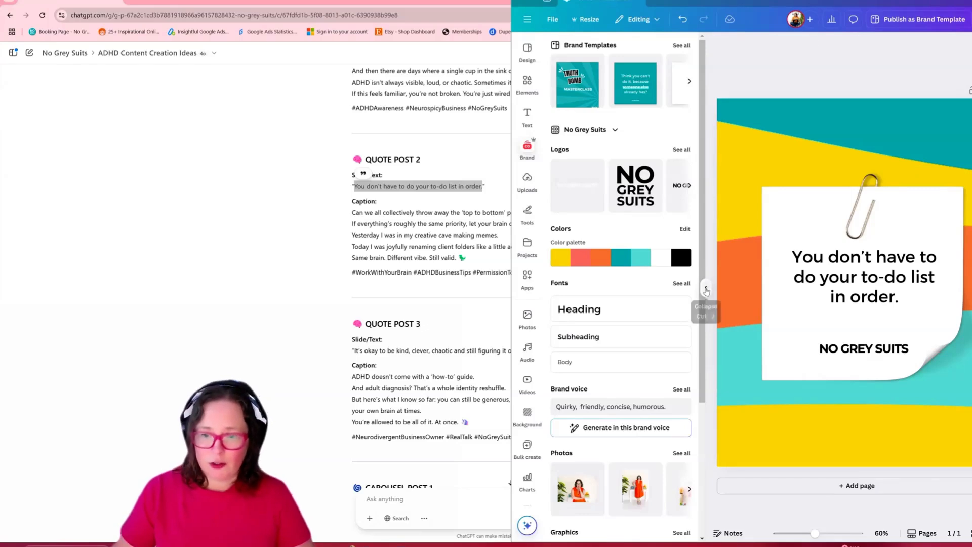
click(706, 287)
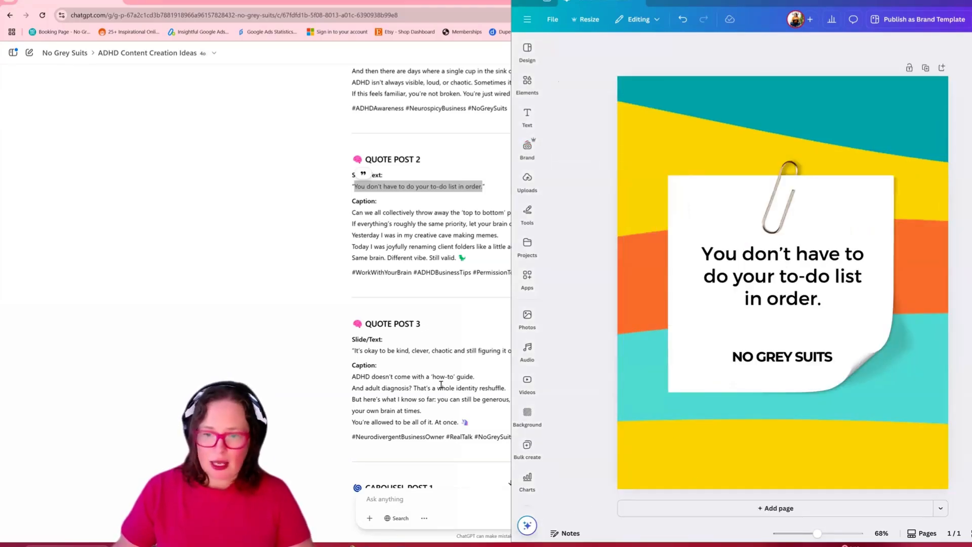
Step: Open the Alt Text Assistant in ChatGPT and submit a screen snip of the finished Canva quote design
click(14, 53)
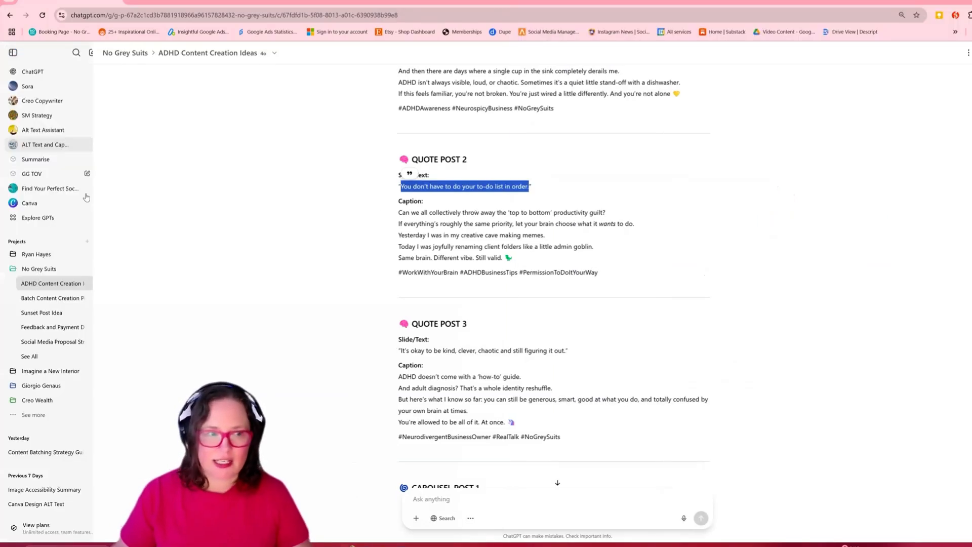
click(21, 132)
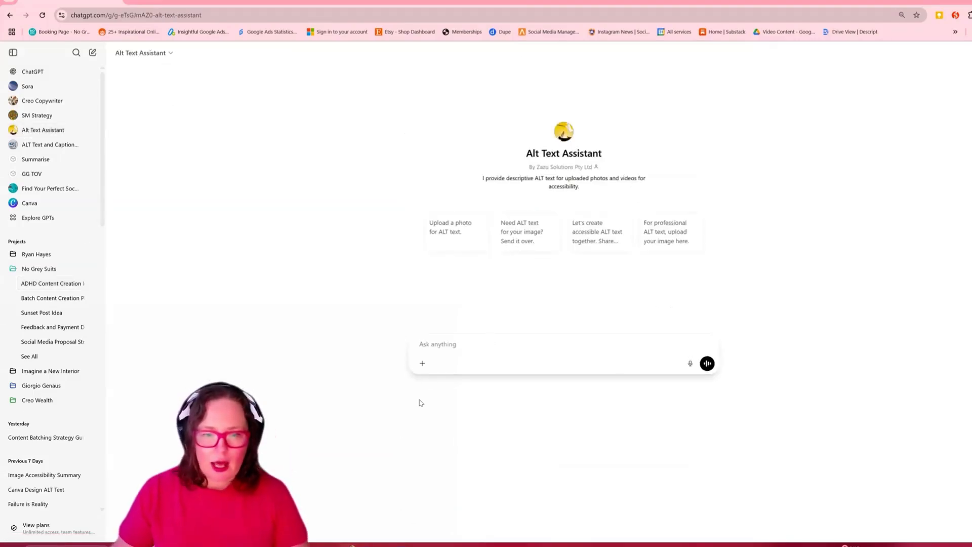
key(alt+Tab)
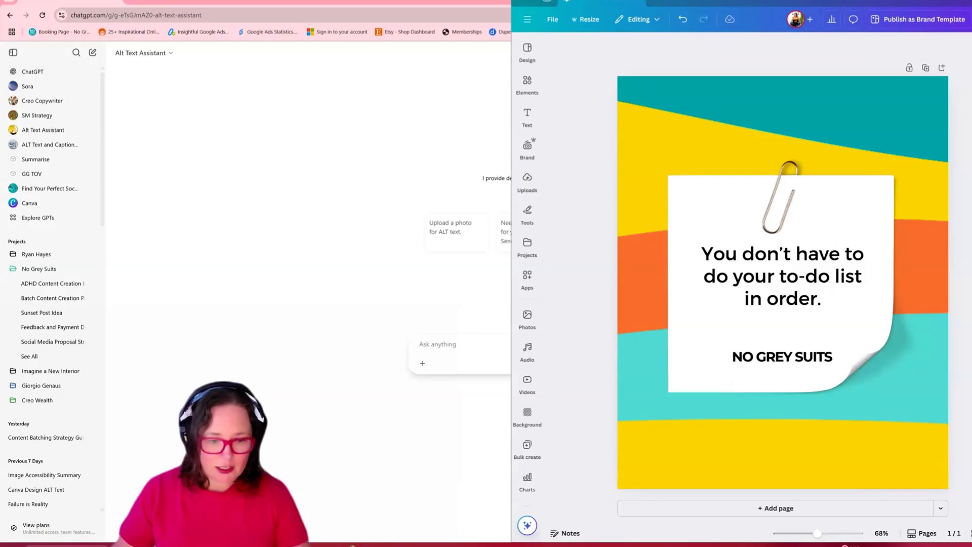
key(alt+Tab)
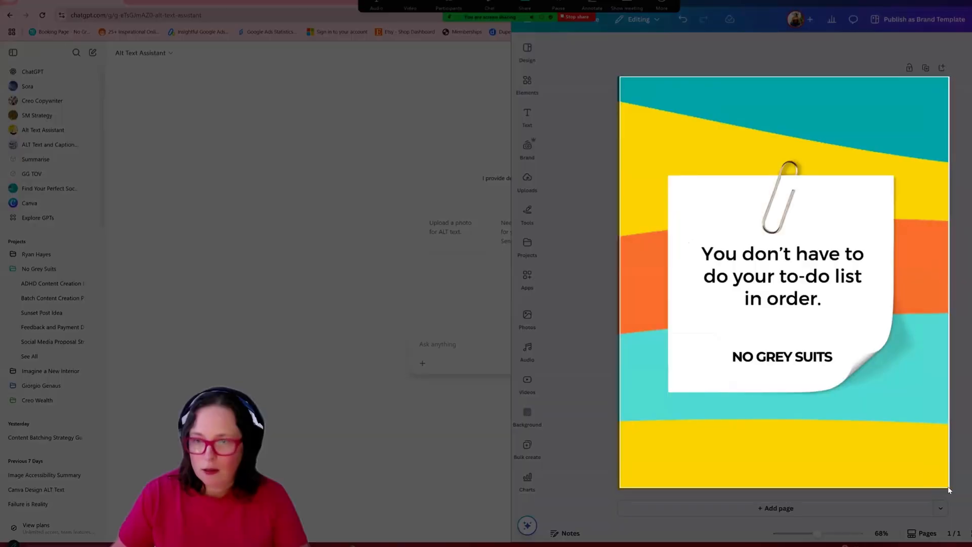
drag(949, 490, 949, 489)
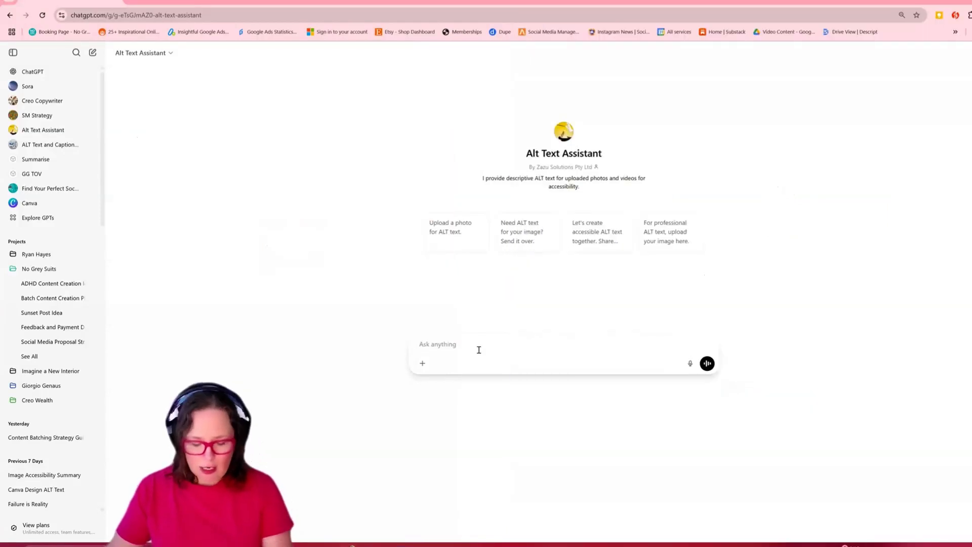
key(ctrl+v)
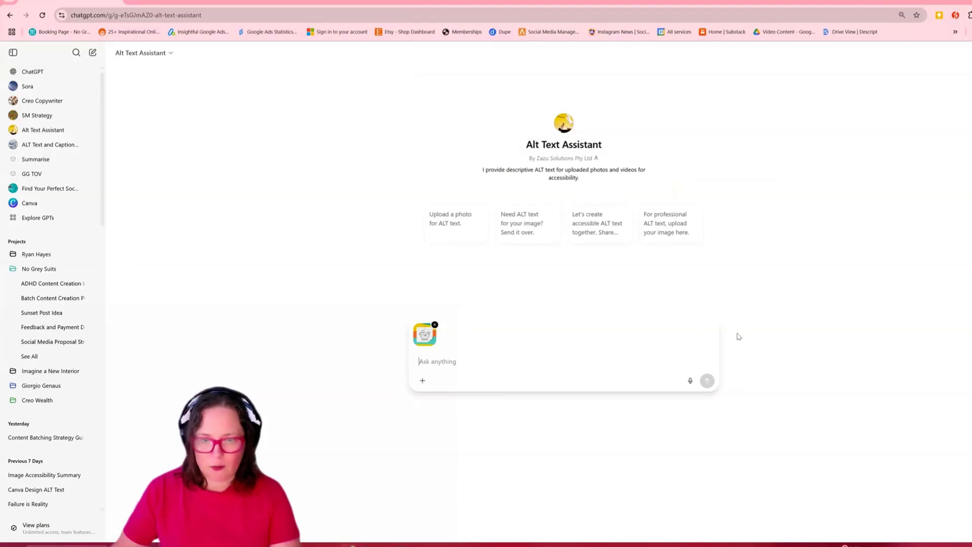
key(Return)
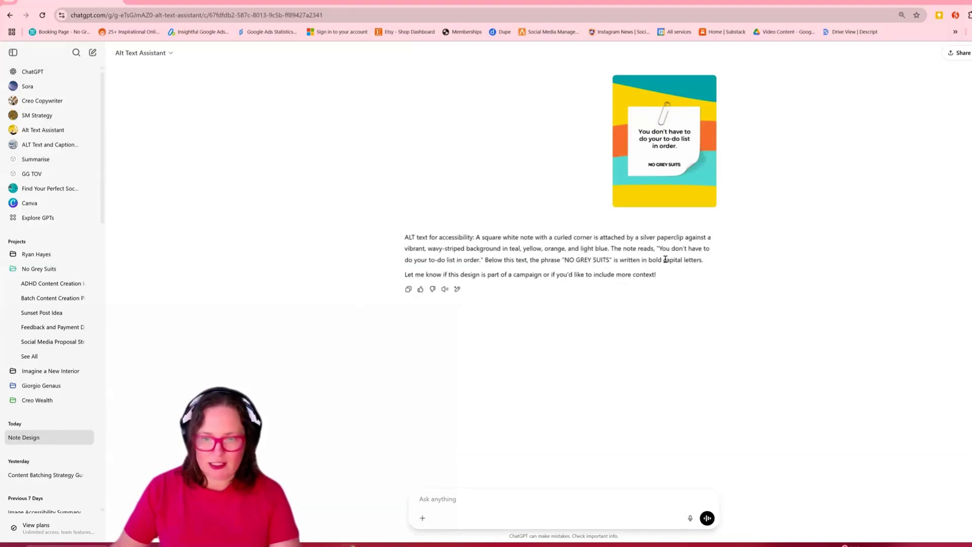
Step: Read through the ALT text generated for the quote image and its closing note about adding context
drag(708, 260, 700, 260)
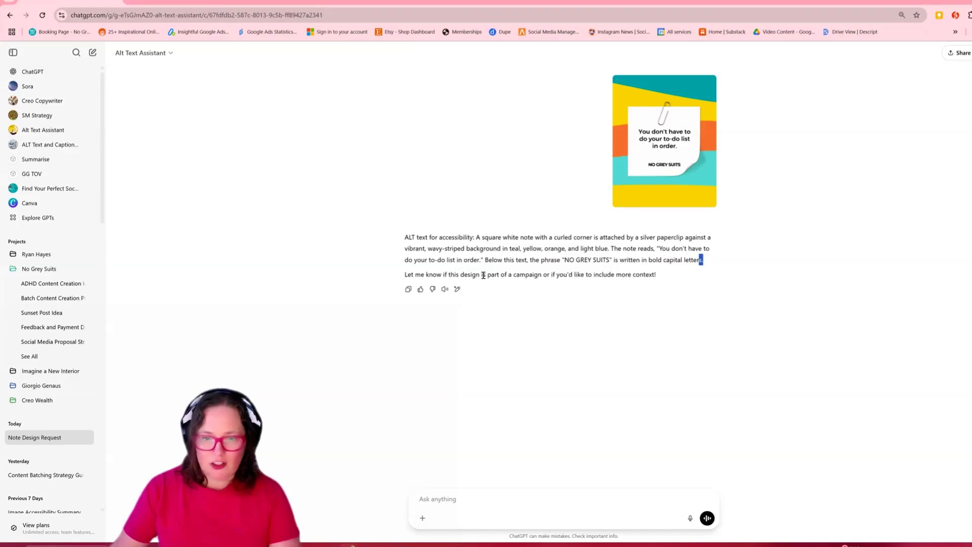
drag(482, 275, 635, 275)
click(560, 275)
drag(524, 238, 566, 249)
click(612, 267)
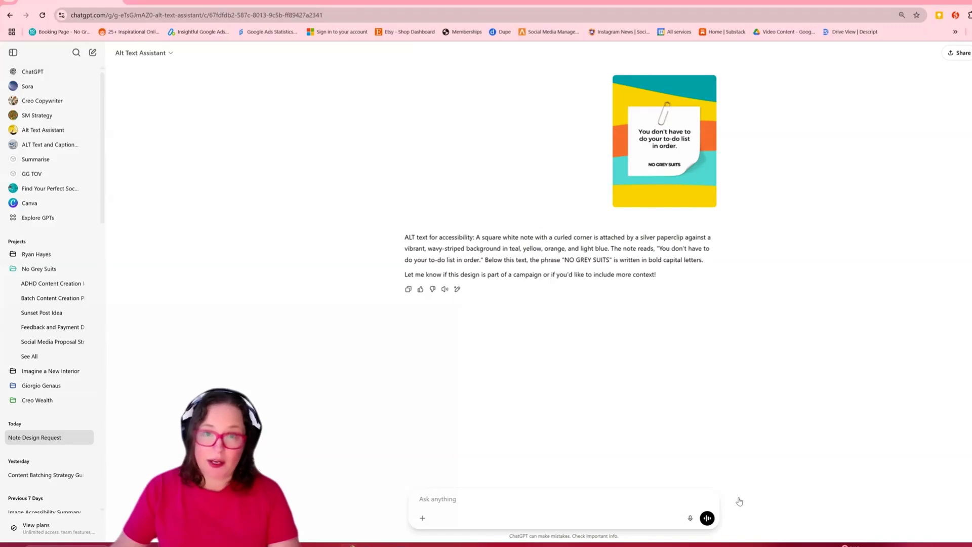
key(alt+Tab)
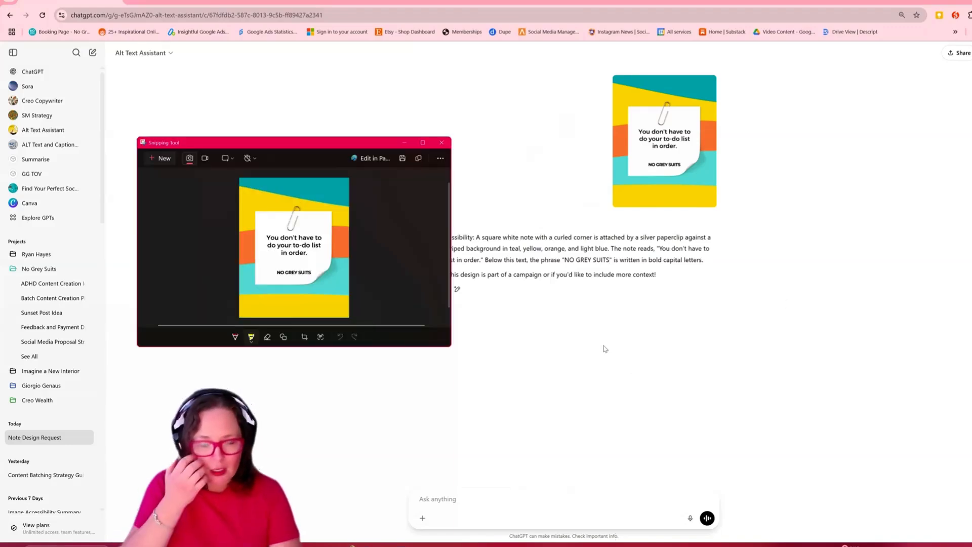
key(alt+Tab)
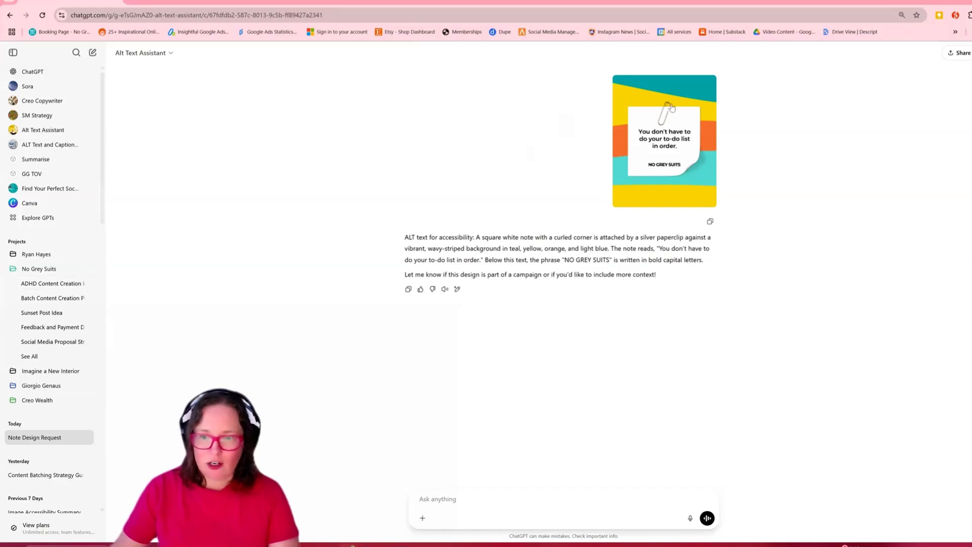
Step: Return to the ADHD Content Creation Ideas chat and select the Quote Post 2 caption with its hashtags
click(51, 283)
scroll(483, 365, up, 10)
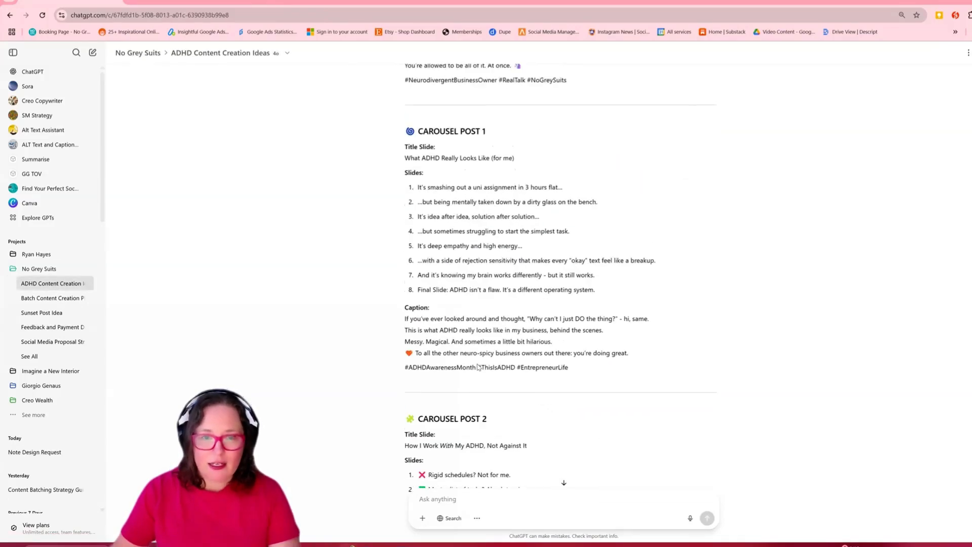
scroll(483, 365, up, 6)
scroll(406, 200, down, 5)
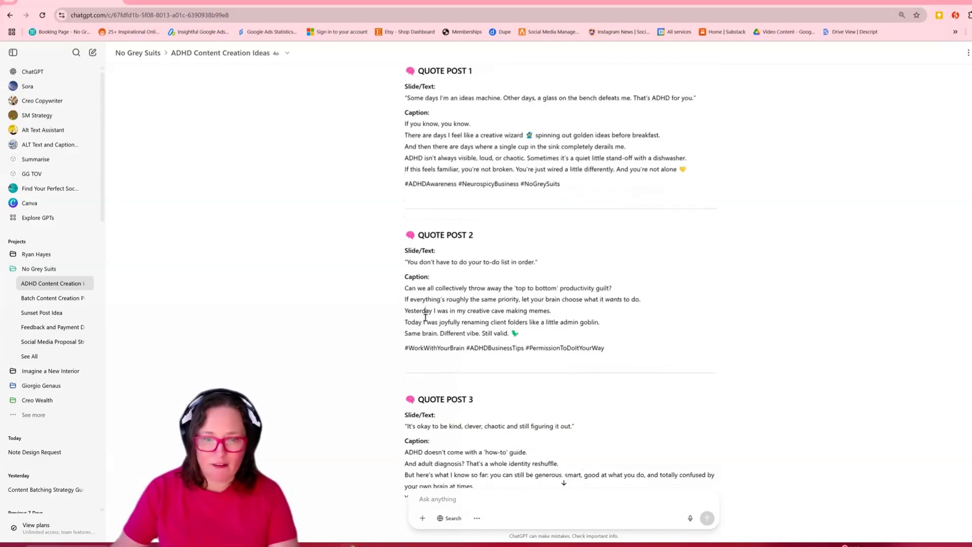
drag(406, 200, 640, 257)
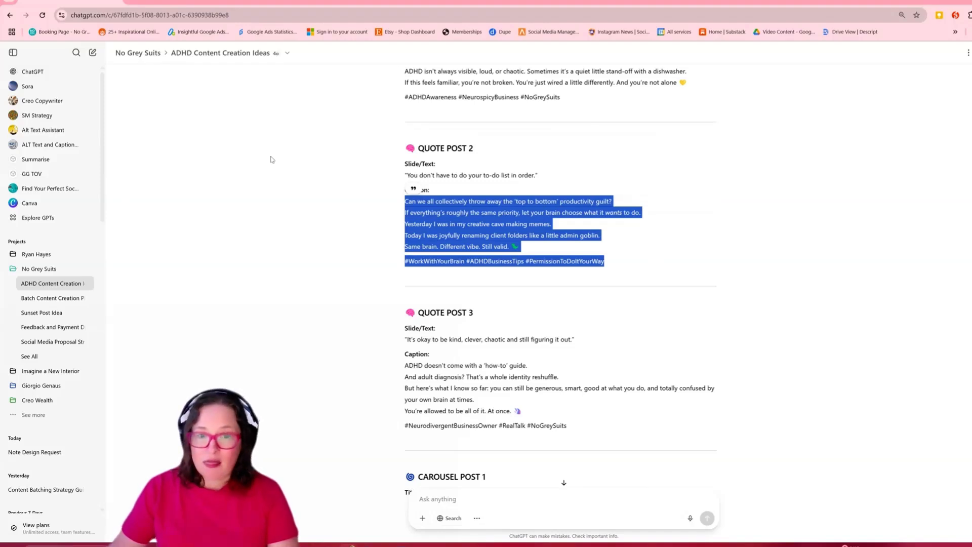
Step: Review the remaining quote posts and both carousel posts in the reply, including their slide texts, captions and hashtags
scroll(566, 269, up, 4)
scroll(560, 280, down, 3)
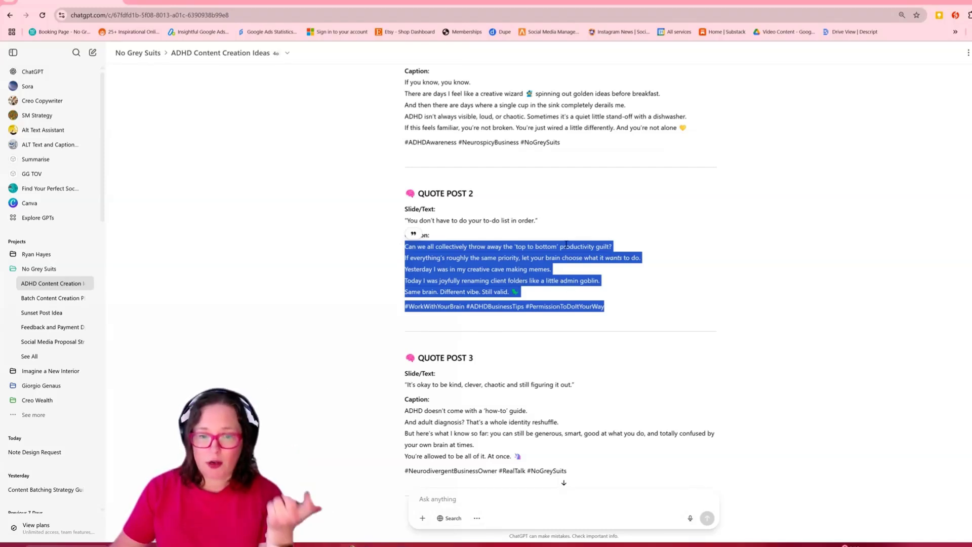
scroll(566, 244, down, 9)
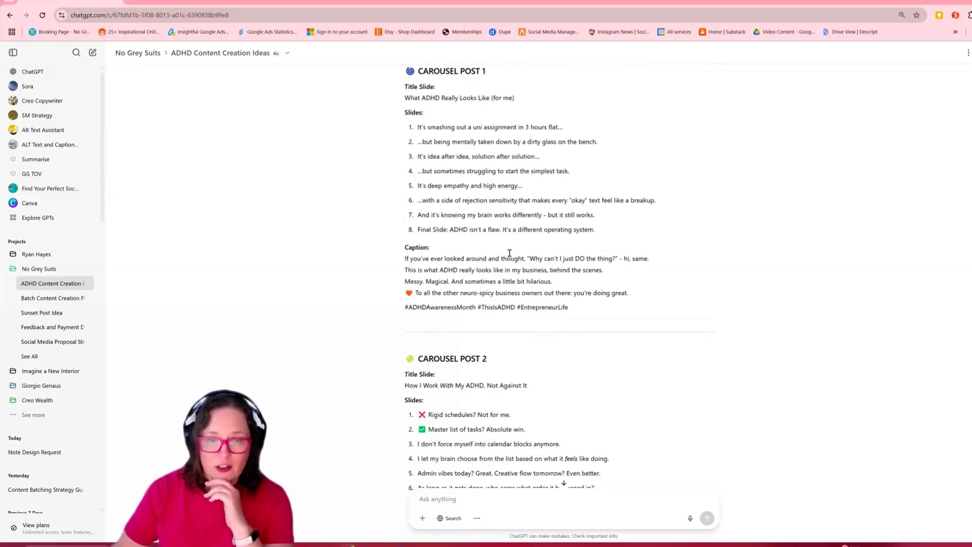
scroll(544, 414, down, 3)
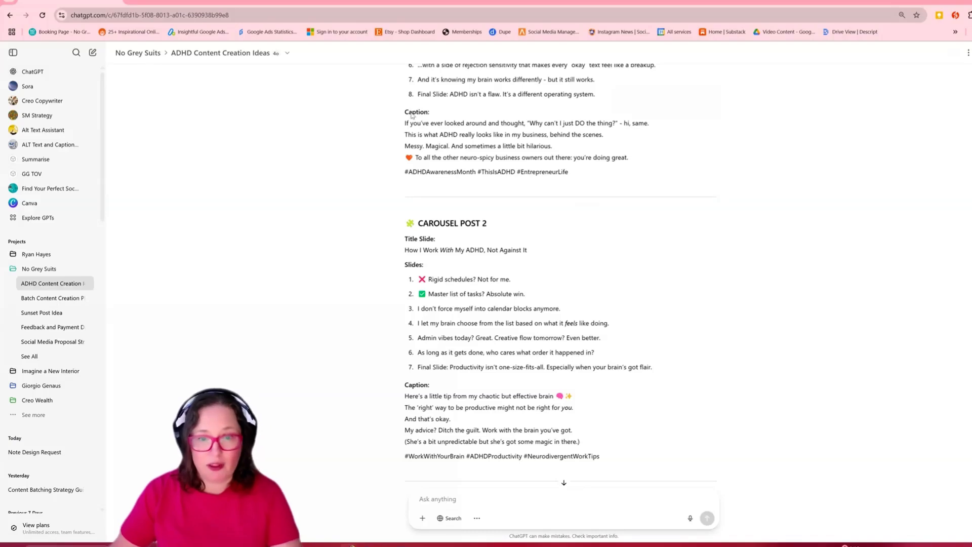
scroll(557, 303, down, 2)
scroll(615, 389, up, 15)
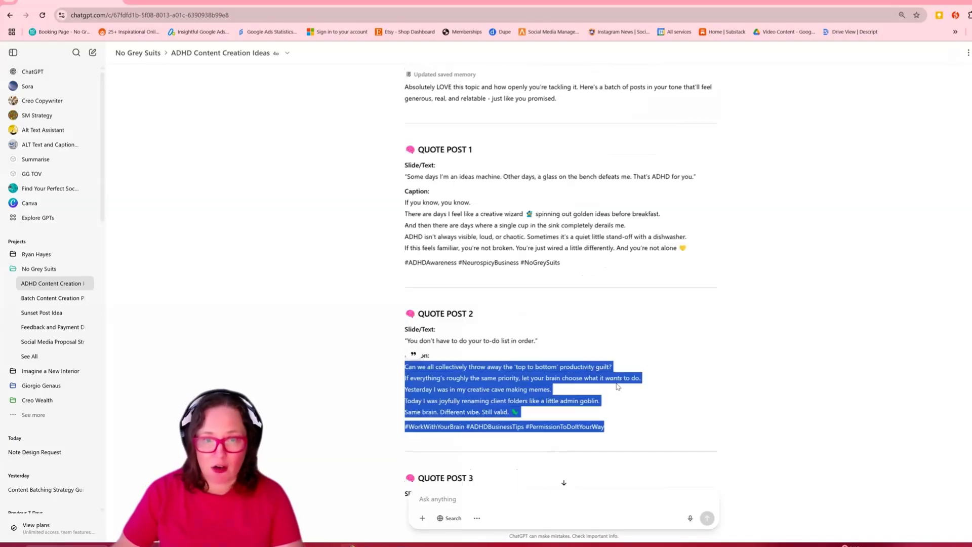
scroll(615, 388, up, 5)
scroll(587, 345, down, 9)
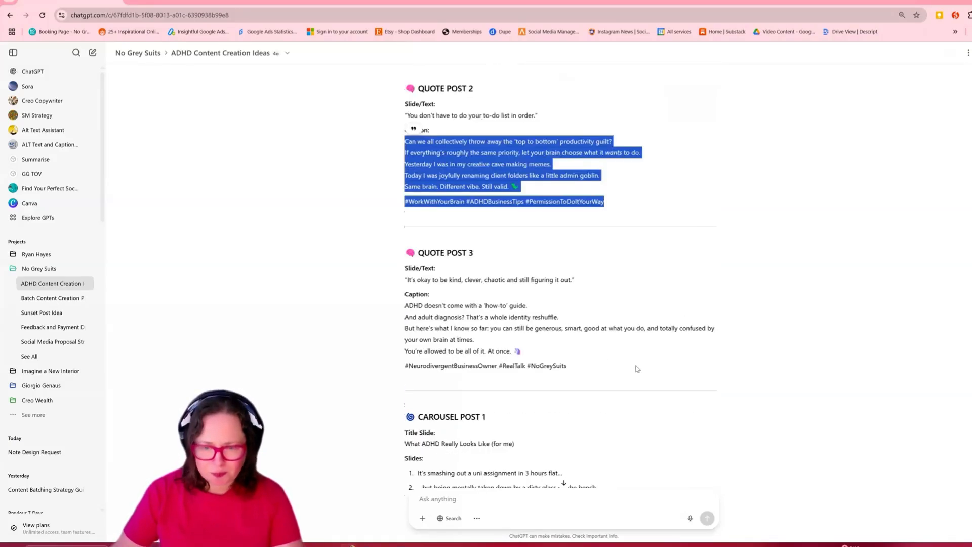
click(702, 388)
scroll(702, 388, down, 4)
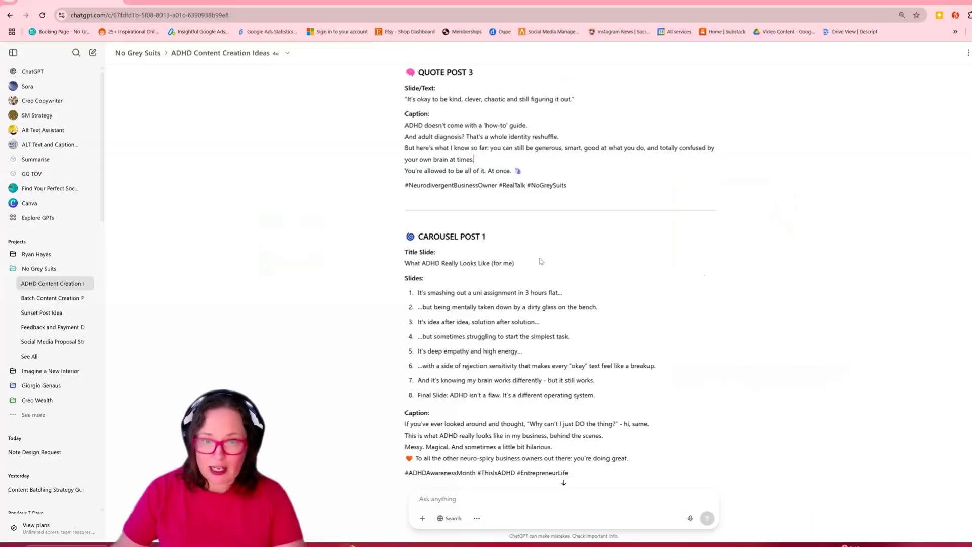
scroll(465, 481, down, 3)
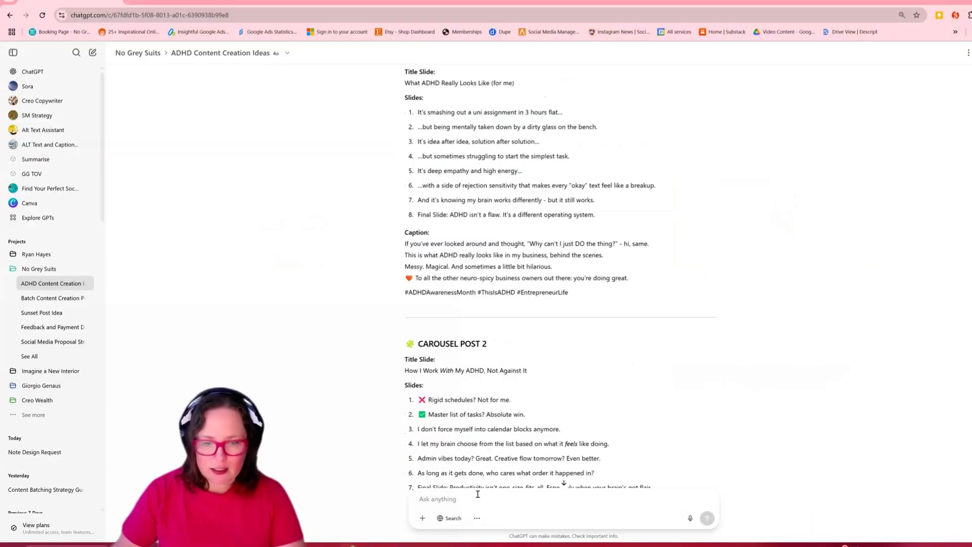
Step: Ask ChatGPT for the copy for an email based on this, with the CTA to check out the podcast episode in full
text(now, give me)
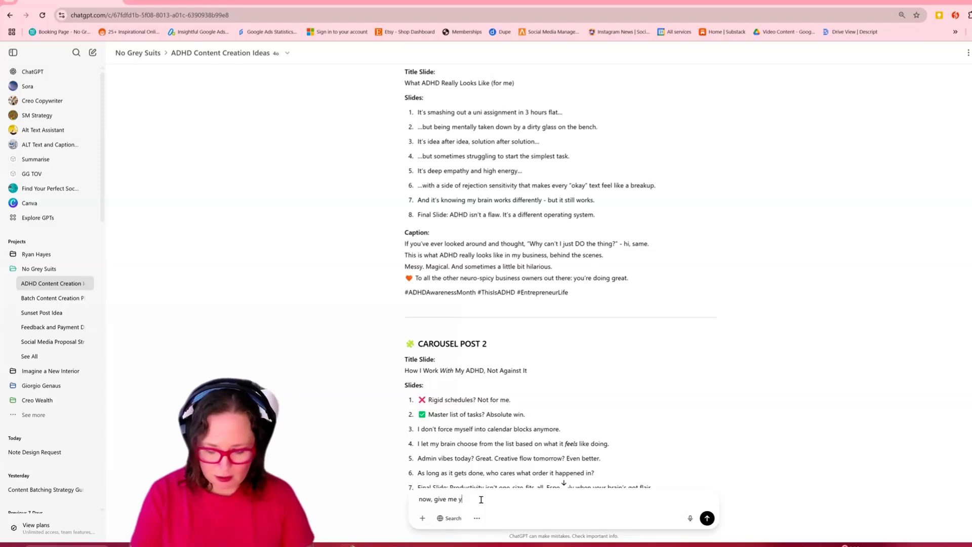
text( the copy for an email based on this - with the cta to be to check out the podcast epi)
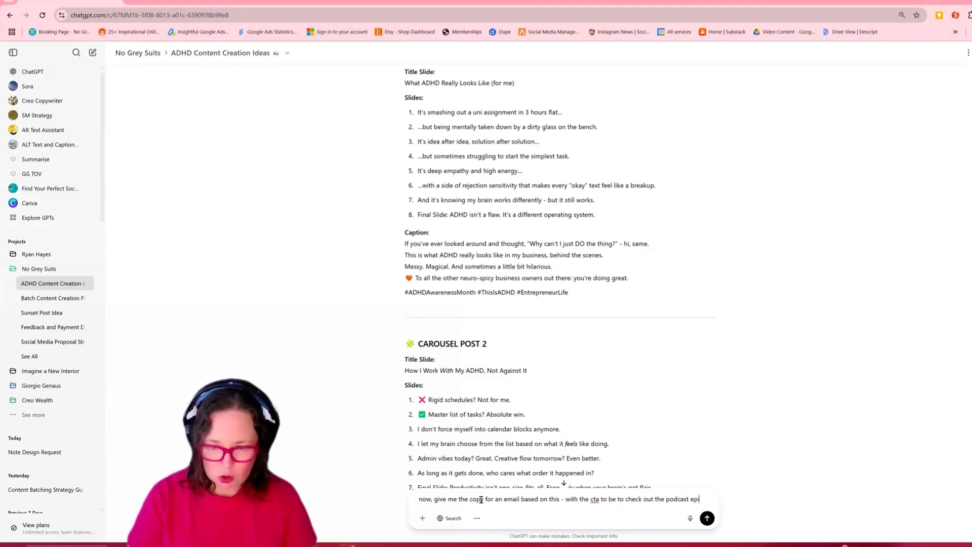
text(sode in full)
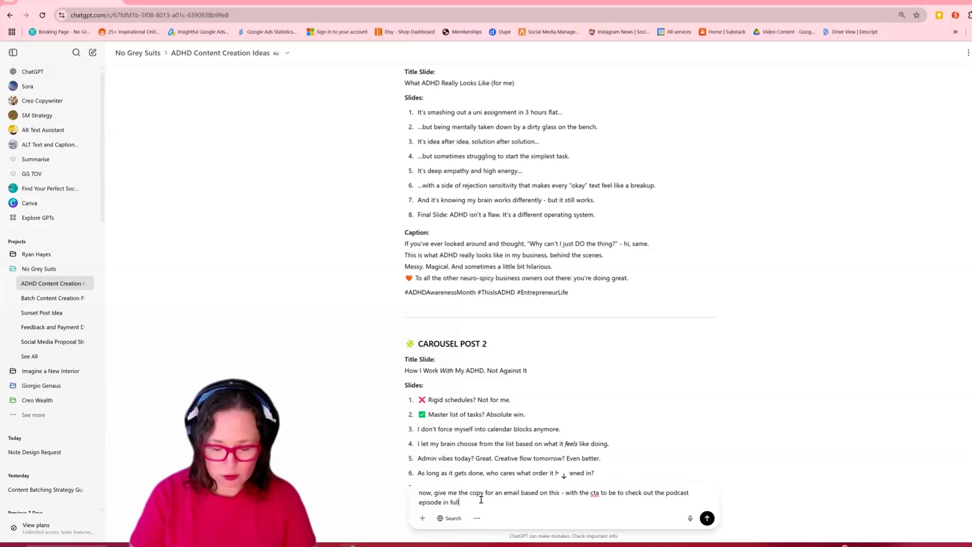
key(Return)
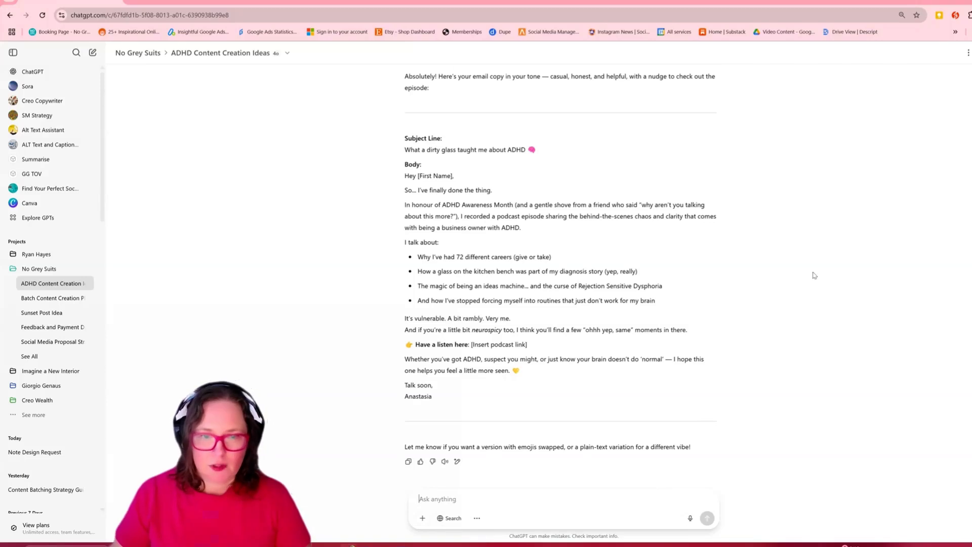
Step: Ask ChatGPT for a long form blog post based on the transcript and look through its opening sections
scroll(431, 289, up, 3)
scroll(438, 298, down, 3)
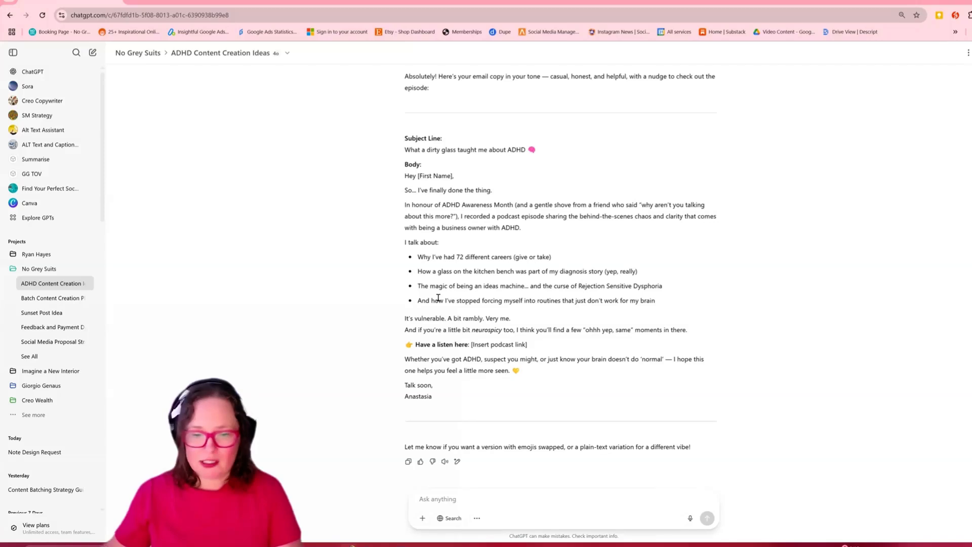
text(now give me a l)
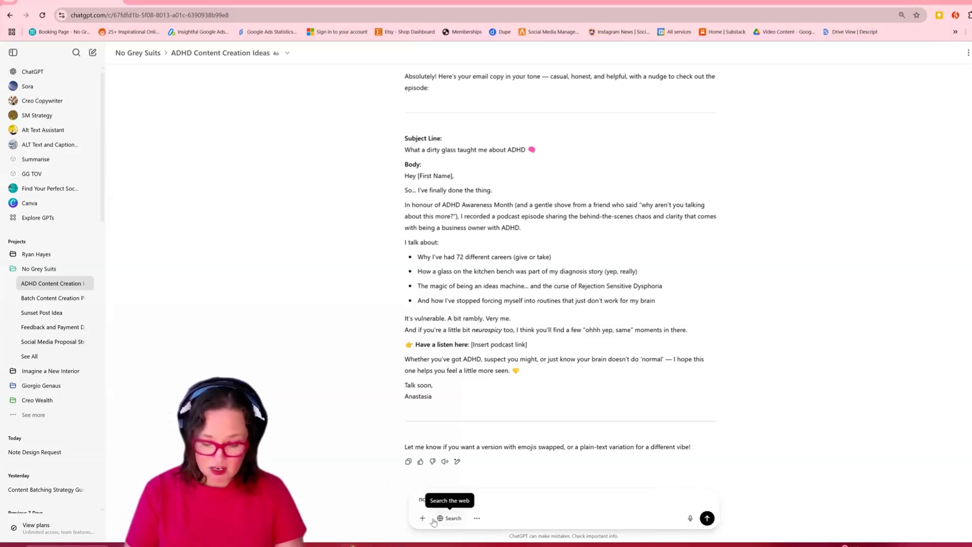
text(ong form blog post based on the transcript)
key(Return)
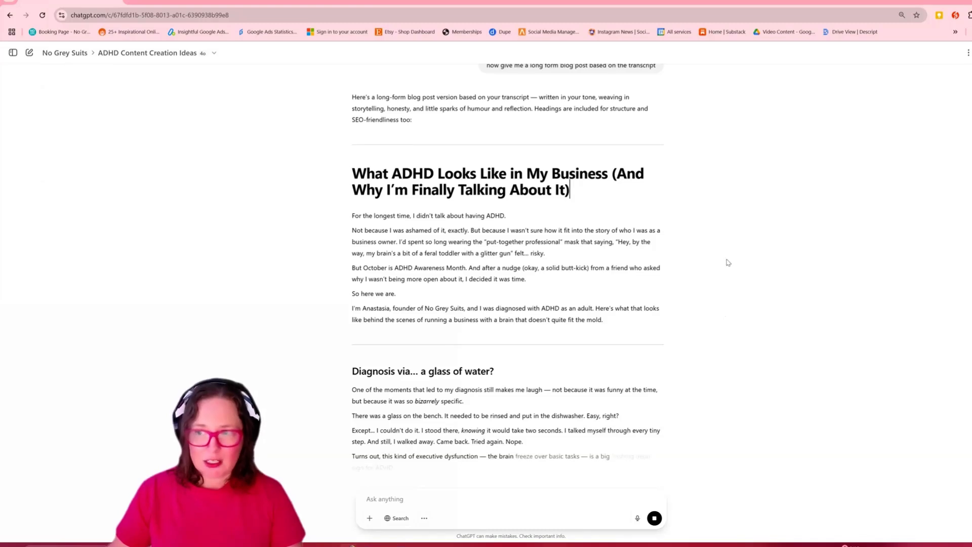
scroll(727, 262, up, 5)
scroll(727, 262, down, 7)
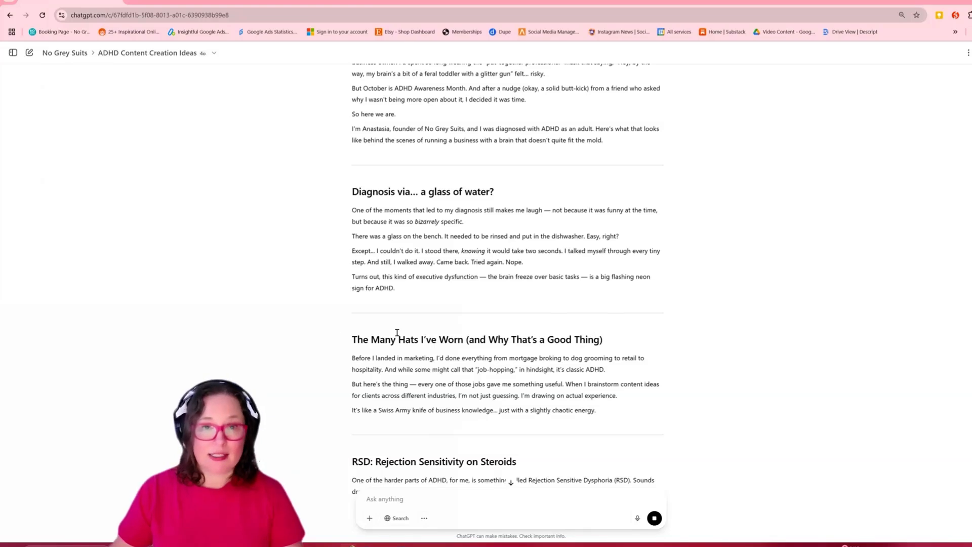
scroll(901, 254, down, 1)
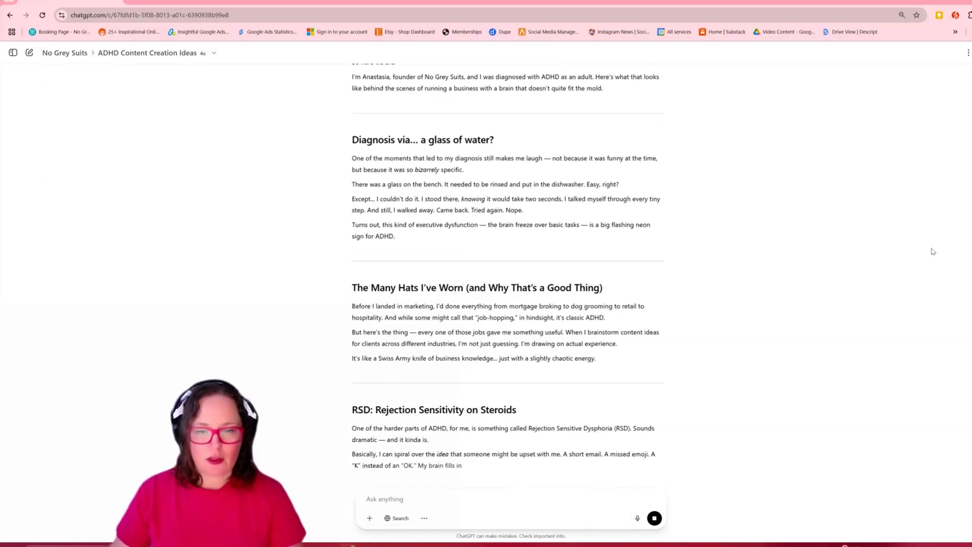
Step: Switch to Descript and look through the WIN_20241009_17_16_49_Pro transcript with its highlighted passages
key(alt+Tab)
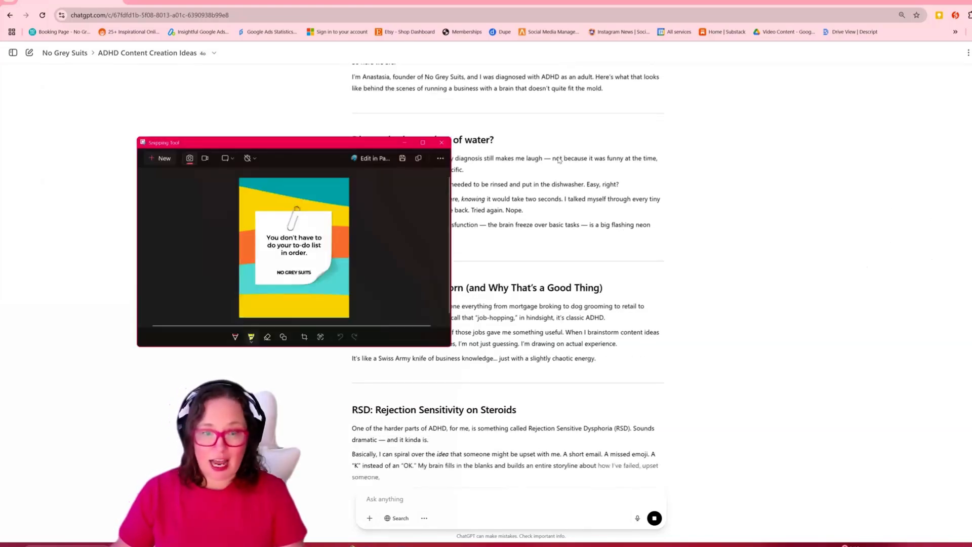
click(493, 544)
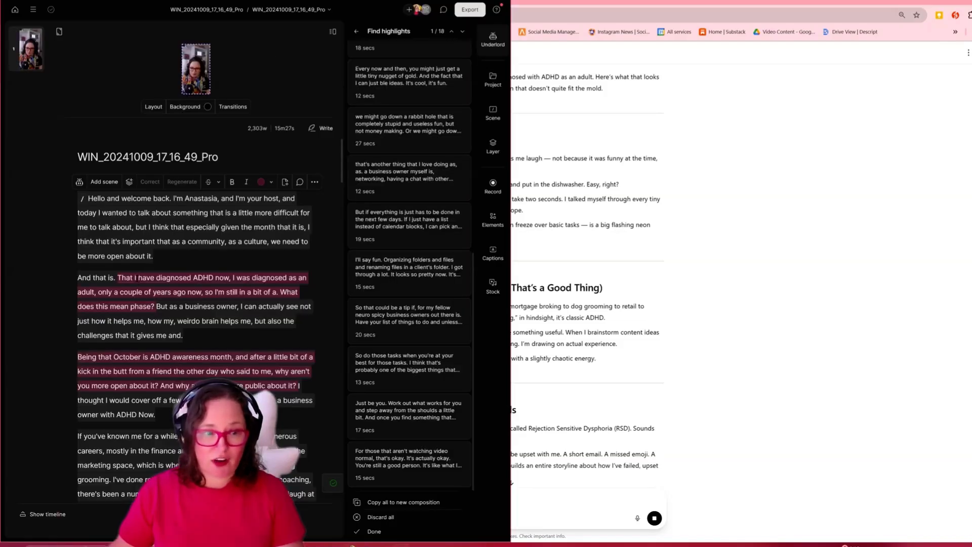
click(136, 278)
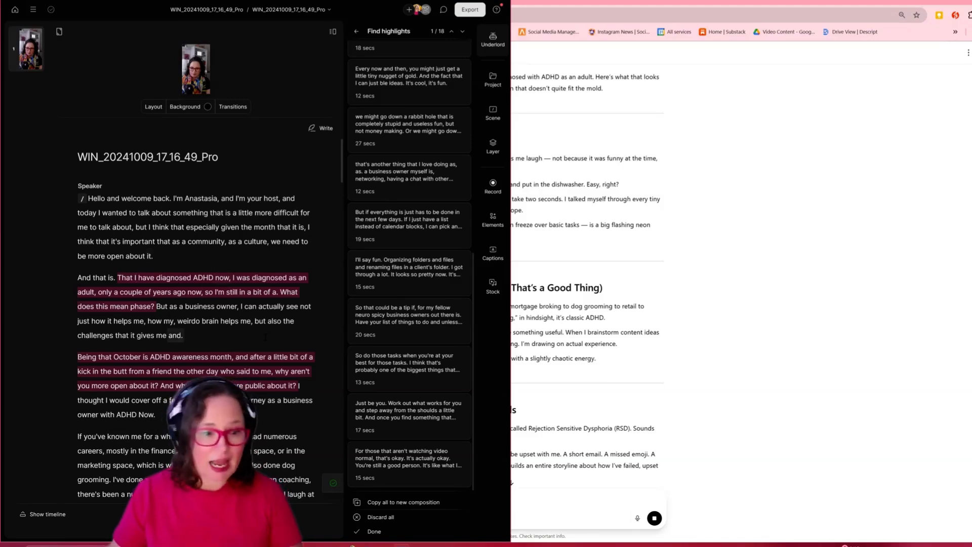
scroll(265, 336, down, 15)
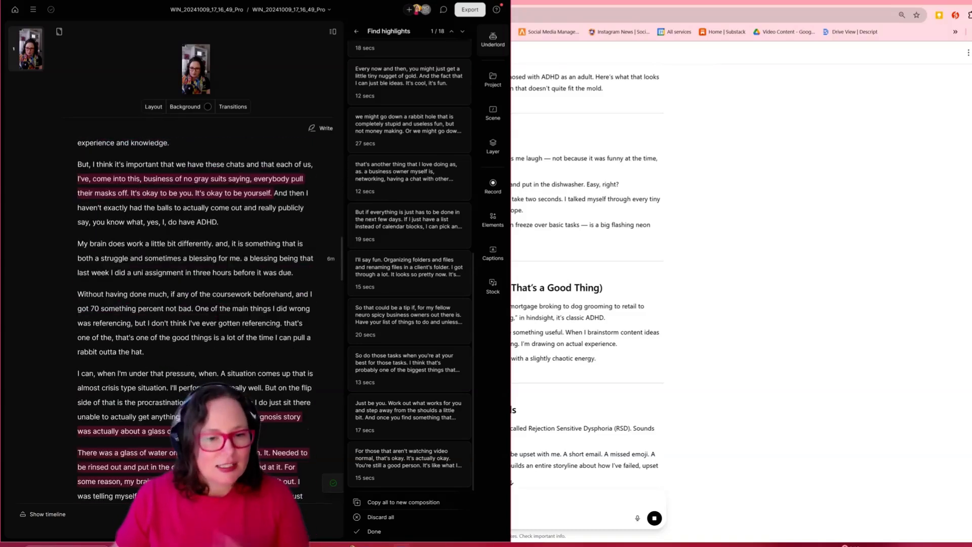